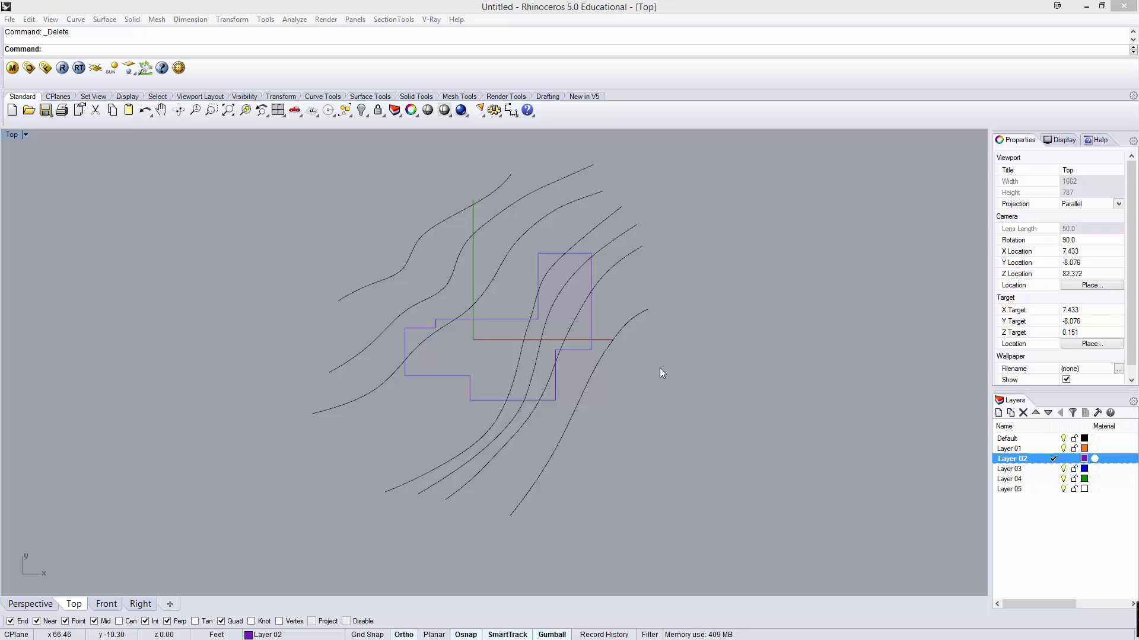
{"action": "right_click_drag", "start_coordinate": [660, 368], "coordinate": [557, 369]}
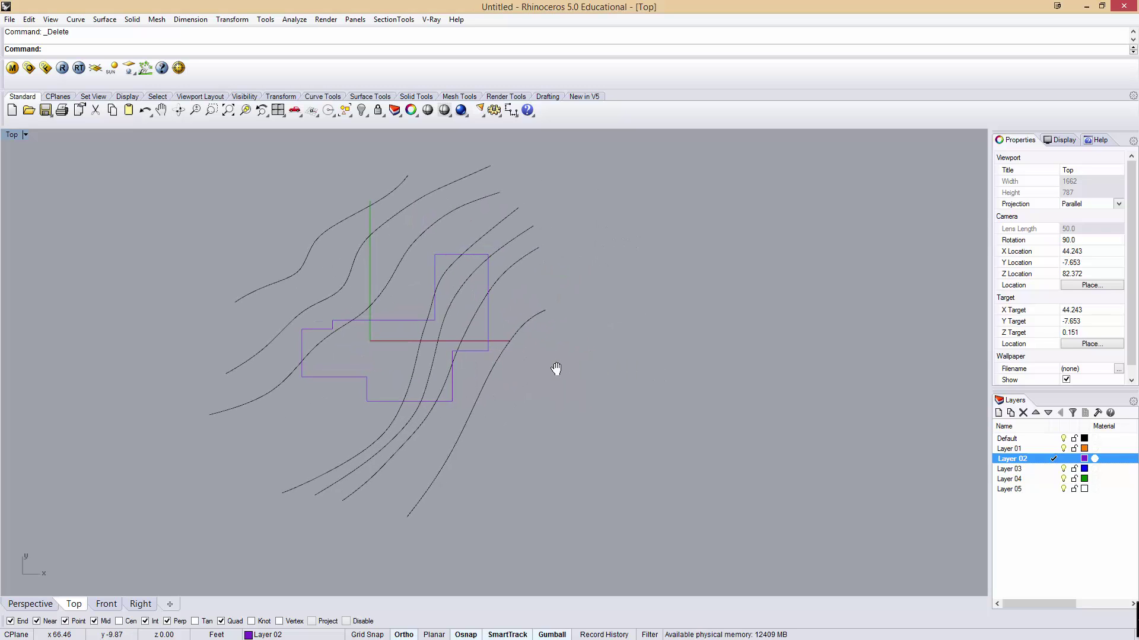
{"action": "right_click_drag", "start_coordinate": [717, 311], "coordinate": [701, 320]}
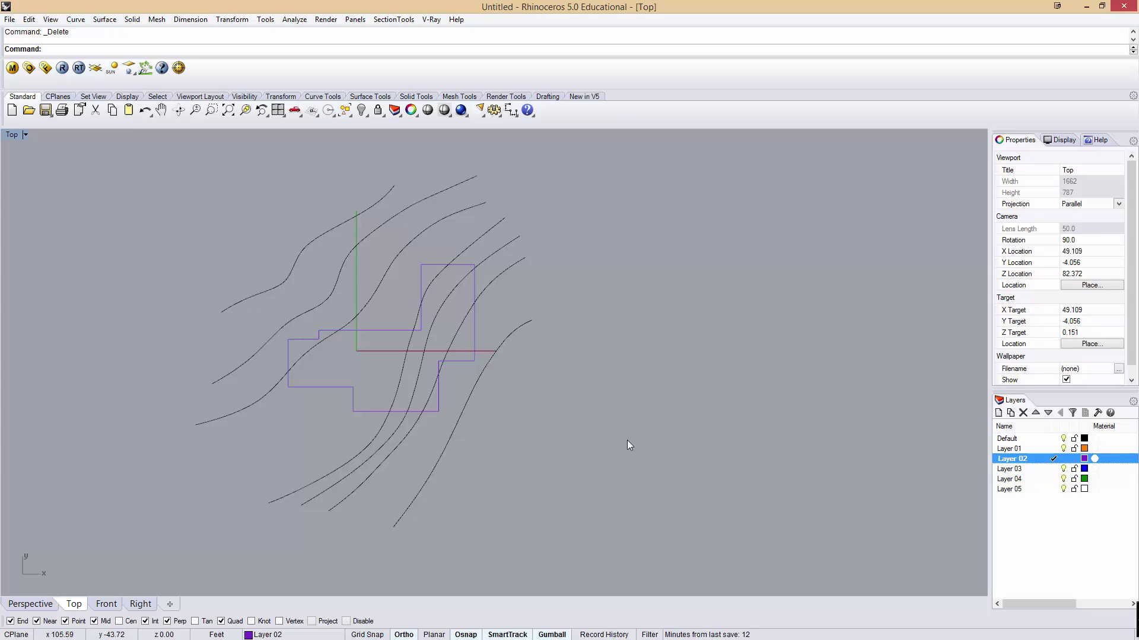
{"action": "right_click_drag", "start_coordinate": [545, 381], "coordinate": [613, 373]}
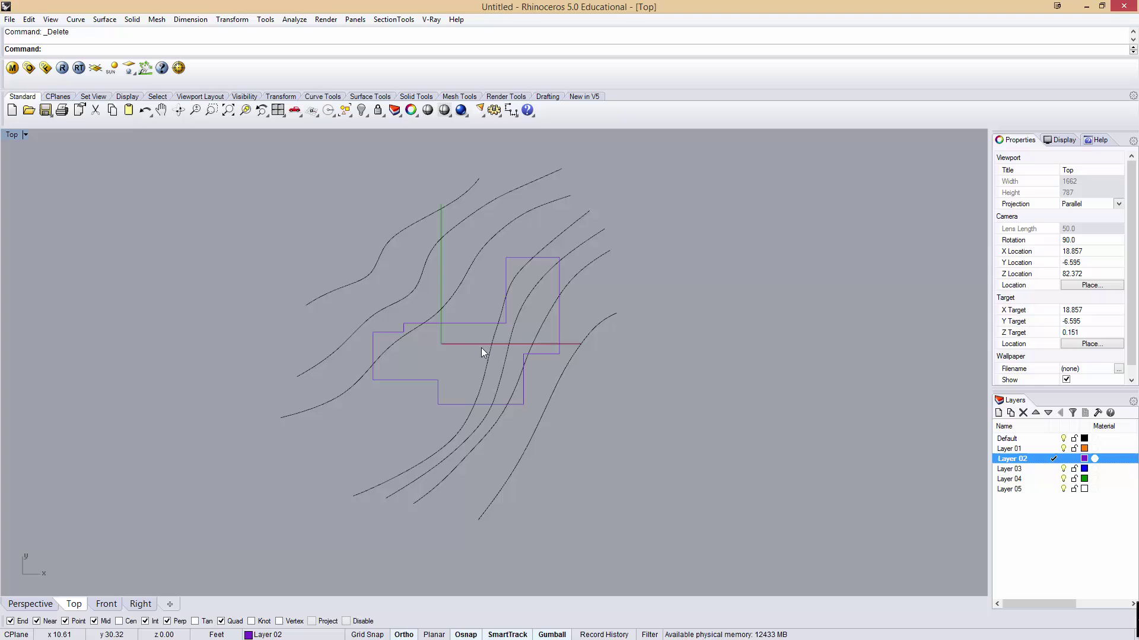
Step: Switch from the Top viewport to a maximized Perspective viewport with empty space beside the contour curves
{"action": "double_click", "coordinate": [12, 135]}
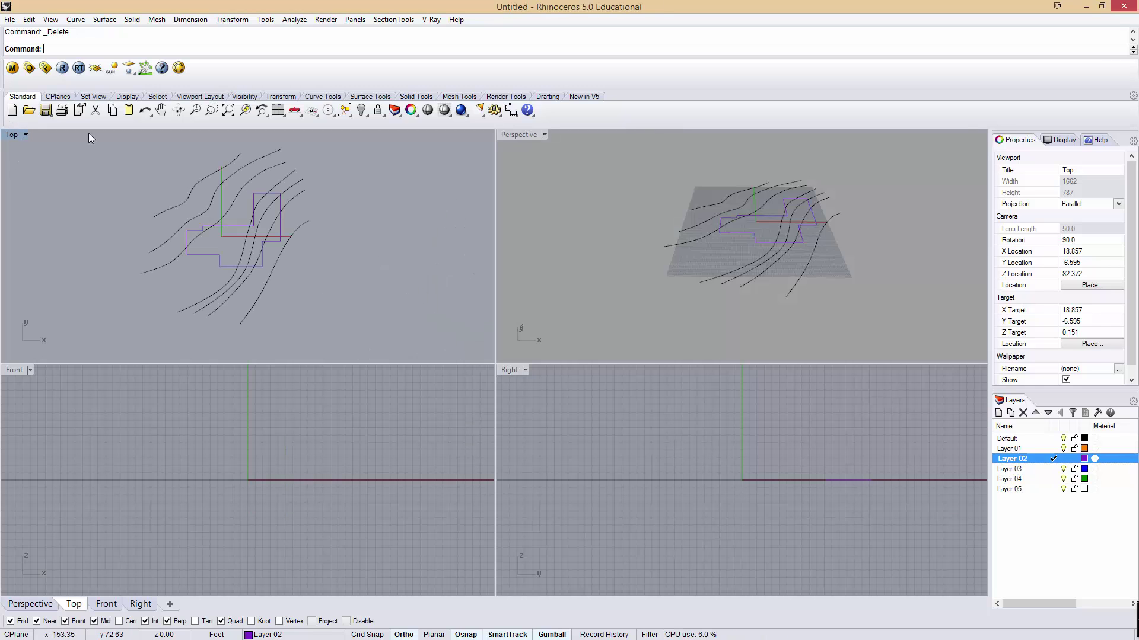
{"action": "double_click", "coordinate": [502, 134]}
{"action": "right_click_drag", "start_coordinate": [624, 296], "coordinate": [486, 288], "text": "shift"}
{"action": "scroll", "coordinate": [684, 306], "scroll_direction": "down", "scroll_amount": 4}
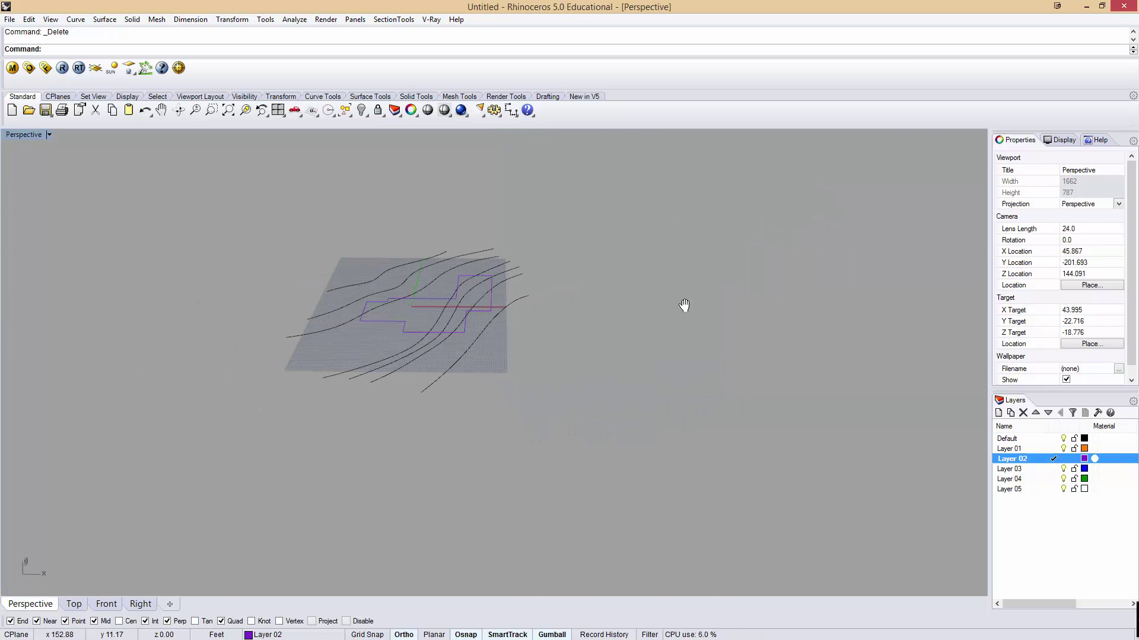
{"action": "right_click_drag", "start_coordinate": [684, 306], "coordinate": [625, 331], "text": "shift"}
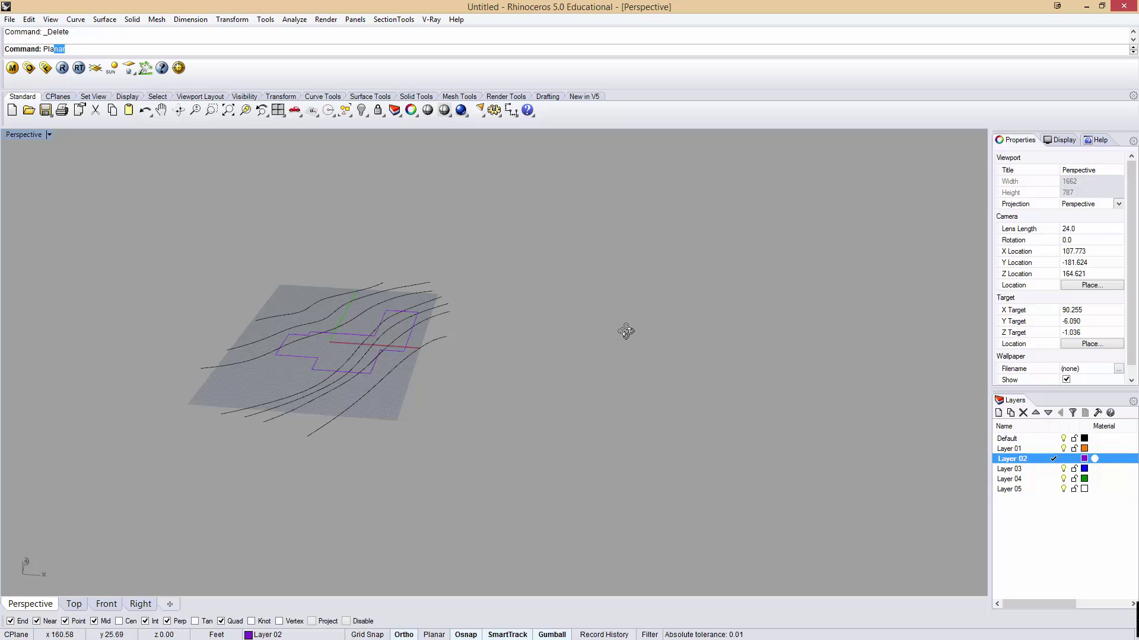
Step: Create a rectangular plane surface beside the contour curves and set the viewport's display mode to Shaded
{"action": "type", "text": "e"}
{"action": "key", "text": "Return"}
{"action": "left_click", "coordinate": [564, 302]}
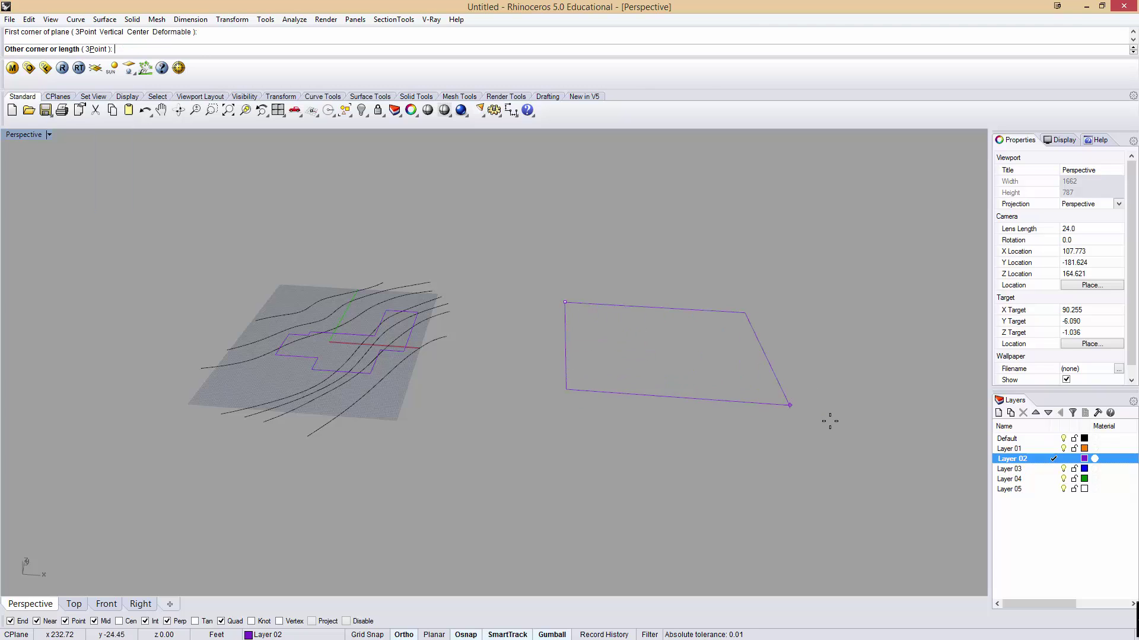
{"action": "left_click", "coordinate": [900, 454]}
{"action": "left_click", "coordinate": [752, 390]}
{"action": "middle_click", "coordinate": [752, 390]}
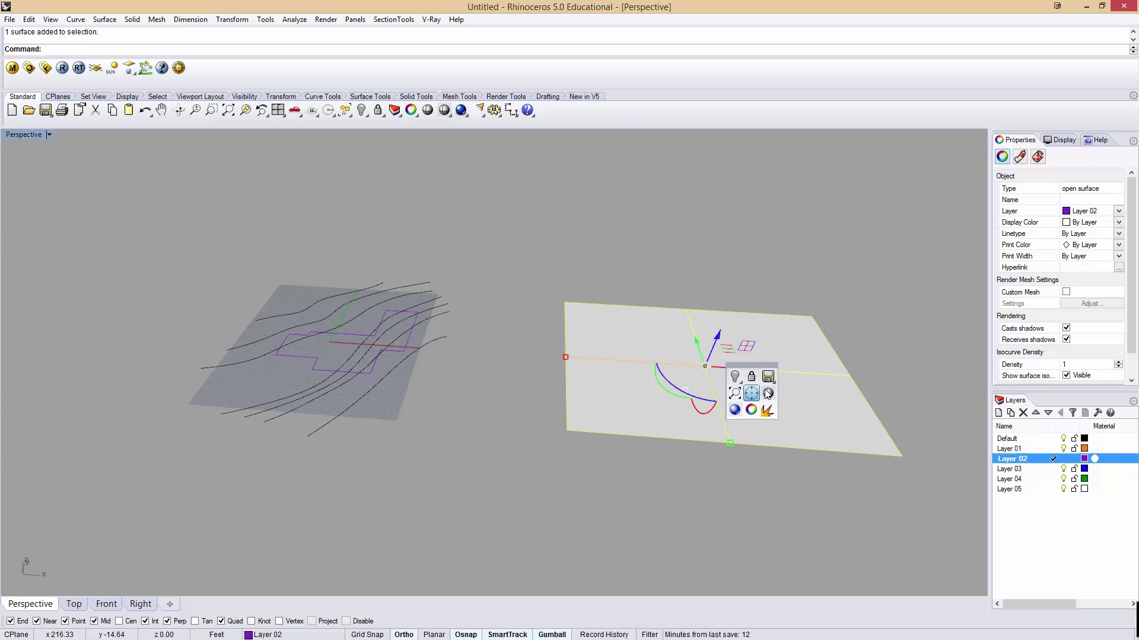
{"action": "left_click", "coordinate": [768, 394]}
{"action": "right_click_drag", "start_coordinate": [782, 389], "coordinate": [579, 369]}
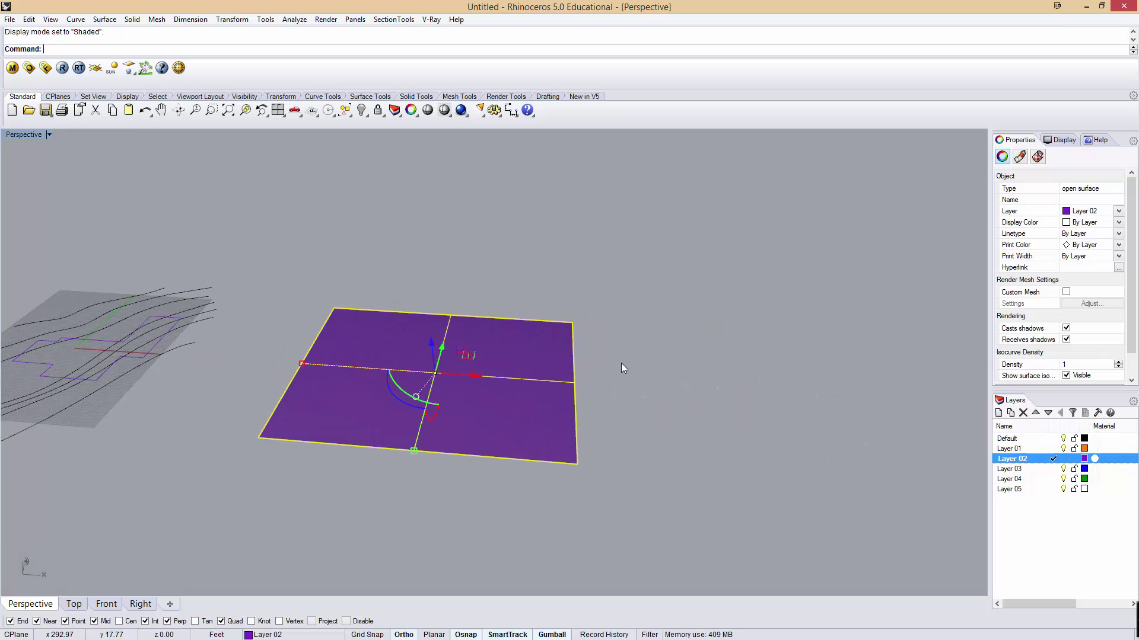
Step: Rebuild the plane with 10 points in U and V at degree 3 in both directions, deleting the input
{"action": "type", "text": "Rebuild"}
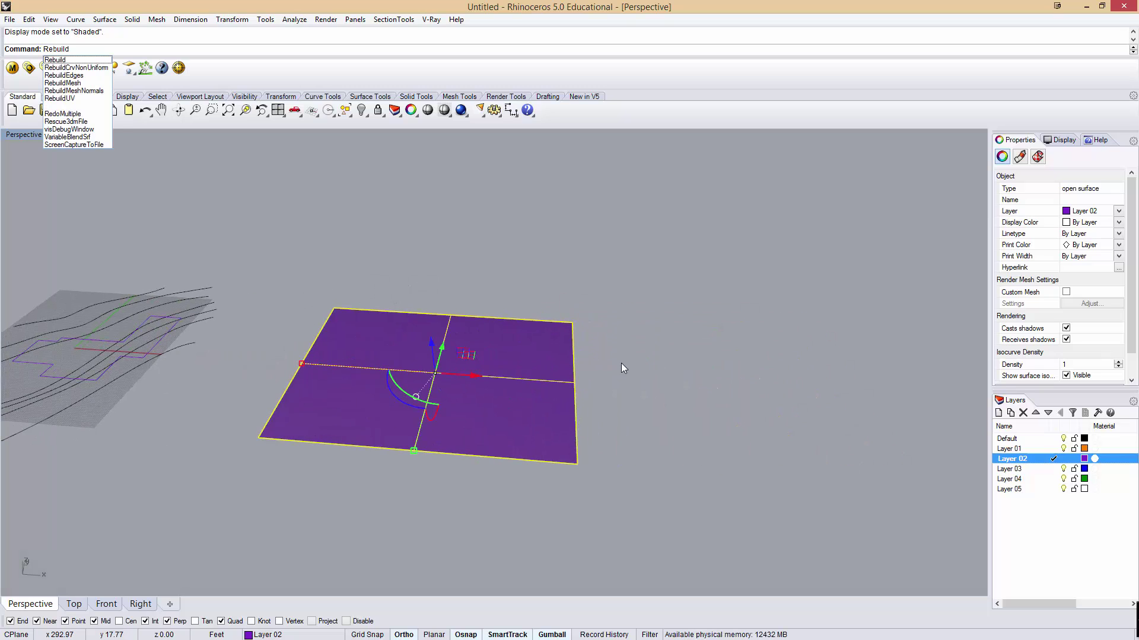
{"action": "key", "text": "Return"}
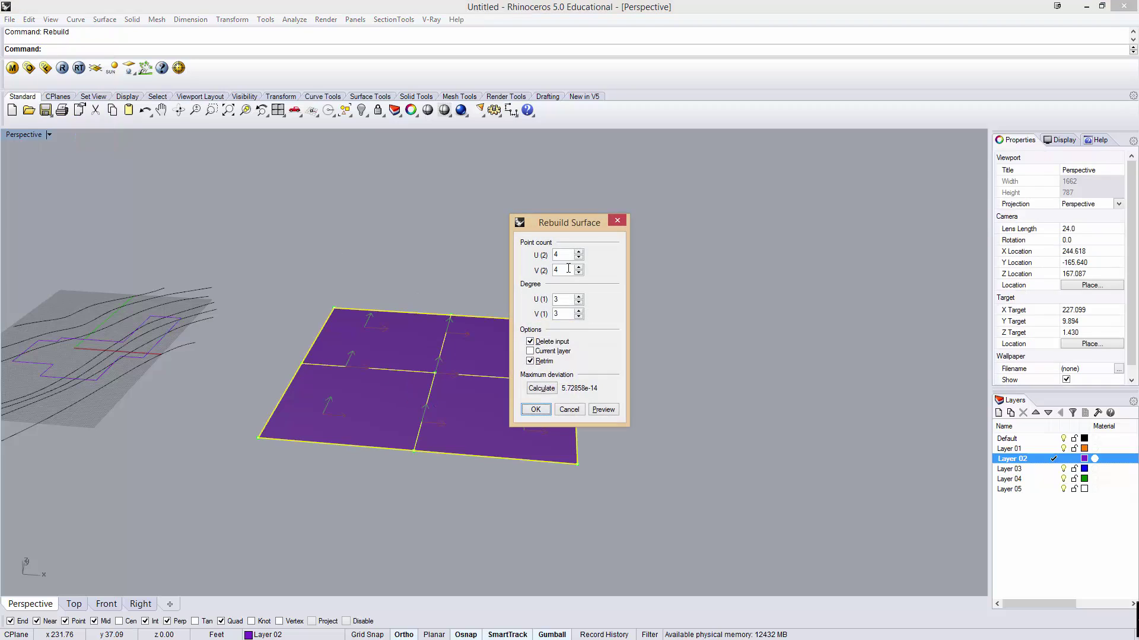
{"action": "left_click_drag", "start_coordinate": [559, 254], "coordinate": [510, 256]}
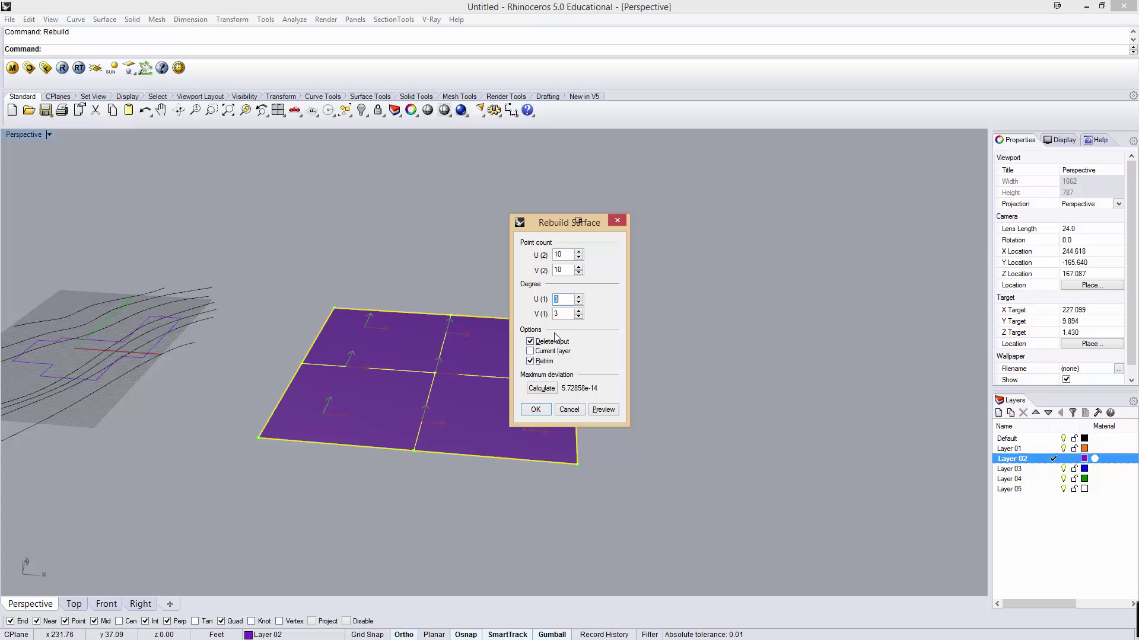
{"action": "left_click", "coordinate": [533, 408]}
{"action": "left_click", "coordinate": [638, 396]}
Step: Turn on the control points of the rebuilt plane with PointsOn
{"action": "right_click_drag", "start_coordinate": [458, 373], "coordinate": [484, 375], "text": "shift"}
{"action": "left_click", "coordinate": [502, 373]}
{"action": "scroll", "coordinate": [502, 374], "scroll_direction": "up", "scroll_amount": 5}
{"action": "type", "text": "Point"}
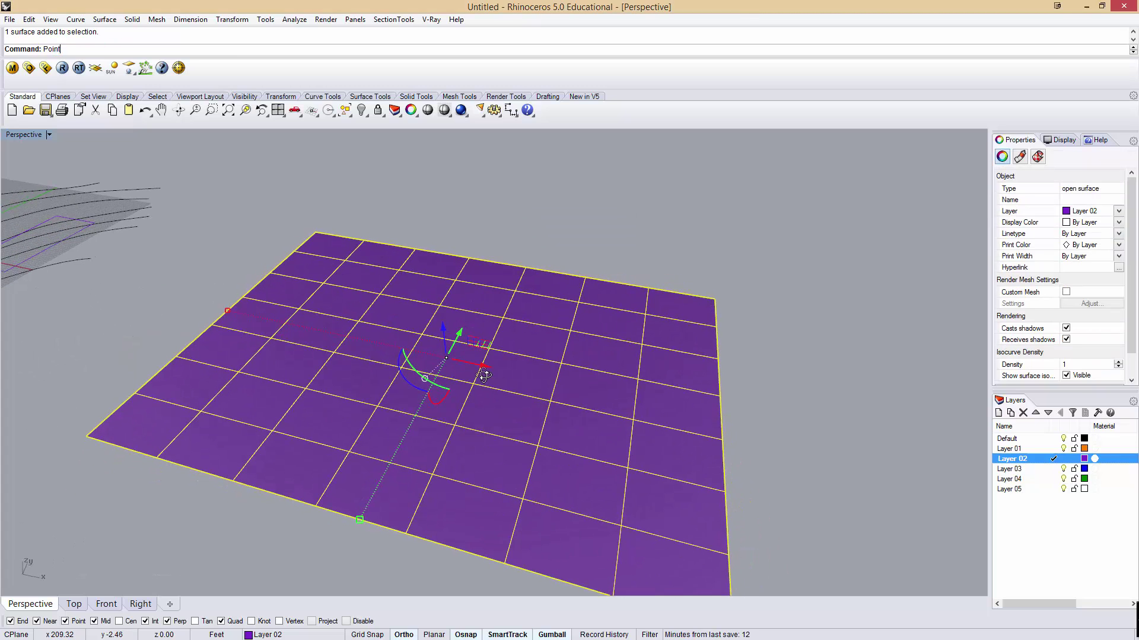
{"action": "type", "text": "sOn"}
{"action": "key", "text": "Return"}
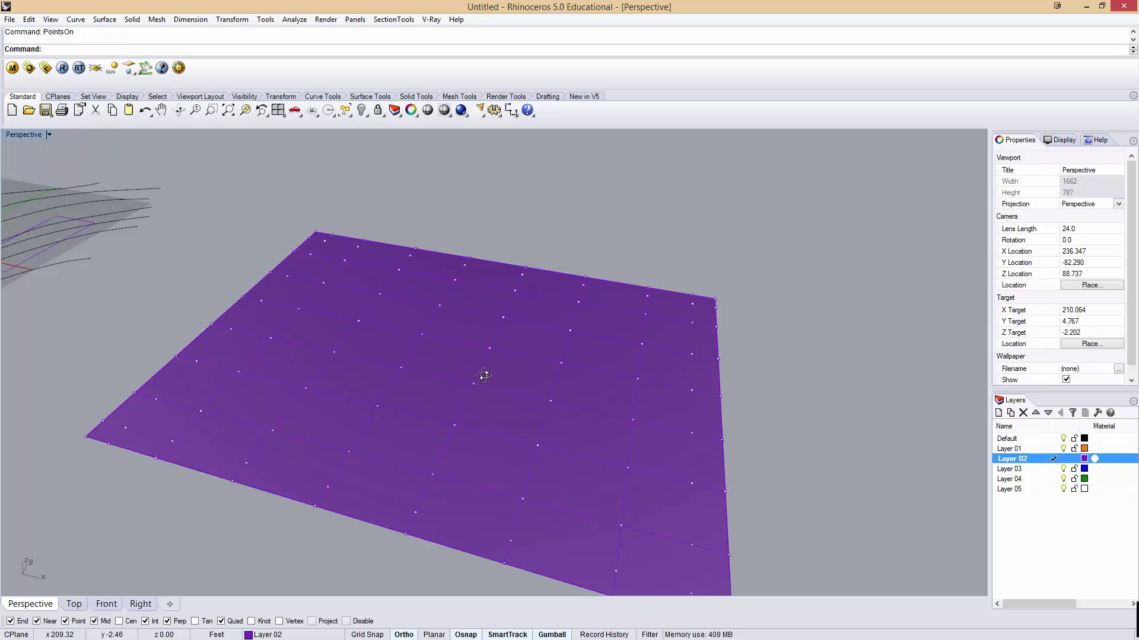
Step: Raise a group of control points near the far edge into a hill and lower two other groups to form dips
{"action": "left_click_drag", "start_coordinate": [536, 329], "coordinate": [484, 236]}
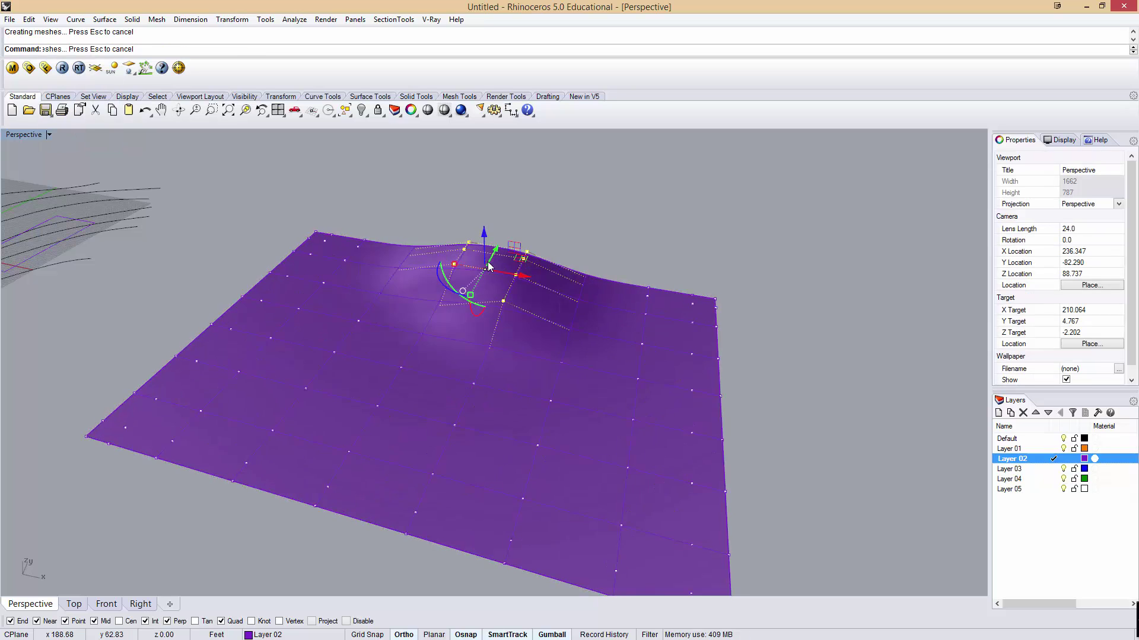
{"action": "right_click_drag", "start_coordinate": [484, 302], "coordinate": [610, 291]}
{"action": "left_click_drag", "start_coordinate": [612, 294], "coordinate": [804, 511]}
{"action": "left_click_drag", "start_coordinate": [696, 357], "coordinate": [687, 383]}
{"action": "right_click_drag", "start_coordinate": [617, 415], "coordinate": [727, 356], "text": "shift"}
{"action": "left_click_drag", "start_coordinate": [229, 350], "coordinate": [465, 503]}
{"action": "left_click_drag", "start_coordinate": [349, 406], "coordinate": [356, 429]}
{"action": "right_click_drag", "start_coordinate": [493, 479], "coordinate": [653, 498]}
Step: Raise a block of 12 control points near the front edge into a second hill and turn the control points off
{"action": "left_click_drag", "start_coordinate": [715, 505], "coordinate": [549, 371]}
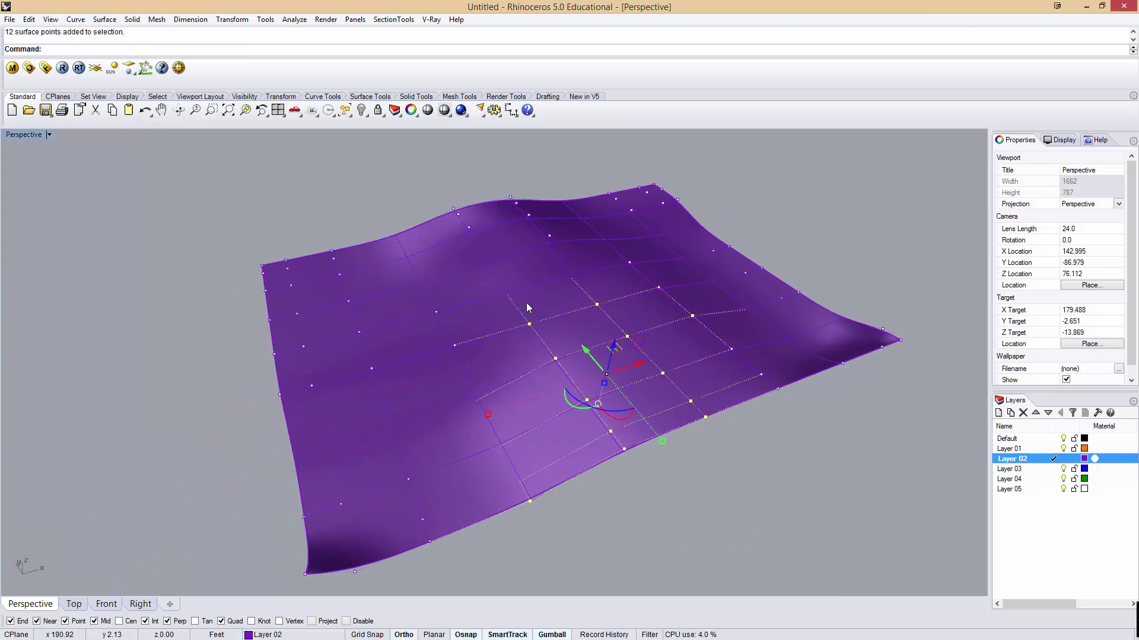
{"action": "left_click_drag", "start_coordinate": [613, 356], "coordinate": [617, 328]}
{"action": "key", "text": "ctrl+z"}
{"action": "right_click_drag", "start_coordinate": [610, 351], "coordinate": [617, 324]}
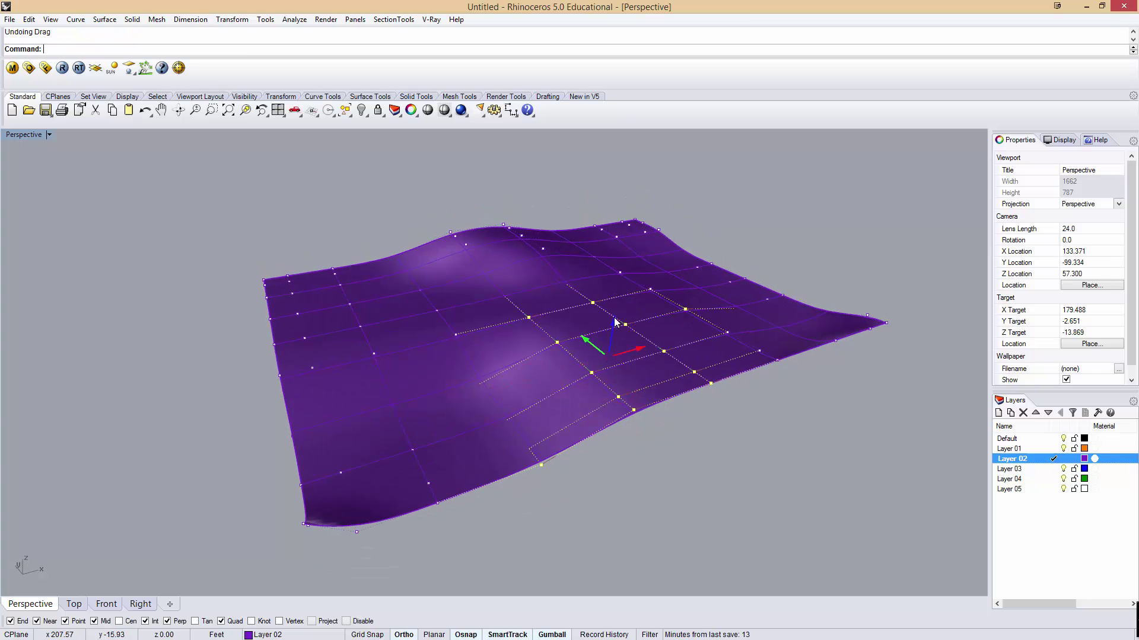
{"action": "left_click_drag", "start_coordinate": [617, 323], "coordinate": [619, 296]}
{"action": "key", "text": "Escape"}
{"action": "key", "text": "Escape"}
{"action": "right_click_drag", "start_coordinate": [555, 389], "coordinate": [556, 322]}
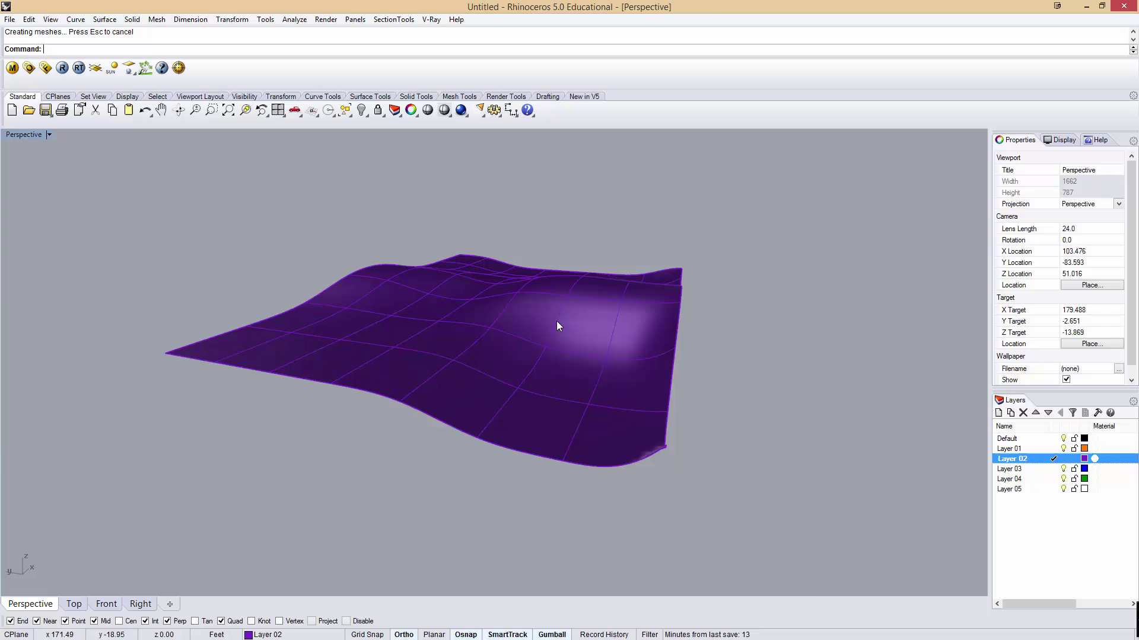
Step: Hide the isocurves of the sculpted terrain surface
{"action": "scroll", "coordinate": [556, 322], "scroll_direction": "up", "scroll_amount": 3}
{"action": "left_click", "coordinate": [568, 297]}
{"action": "left_click", "coordinate": [1065, 376]}
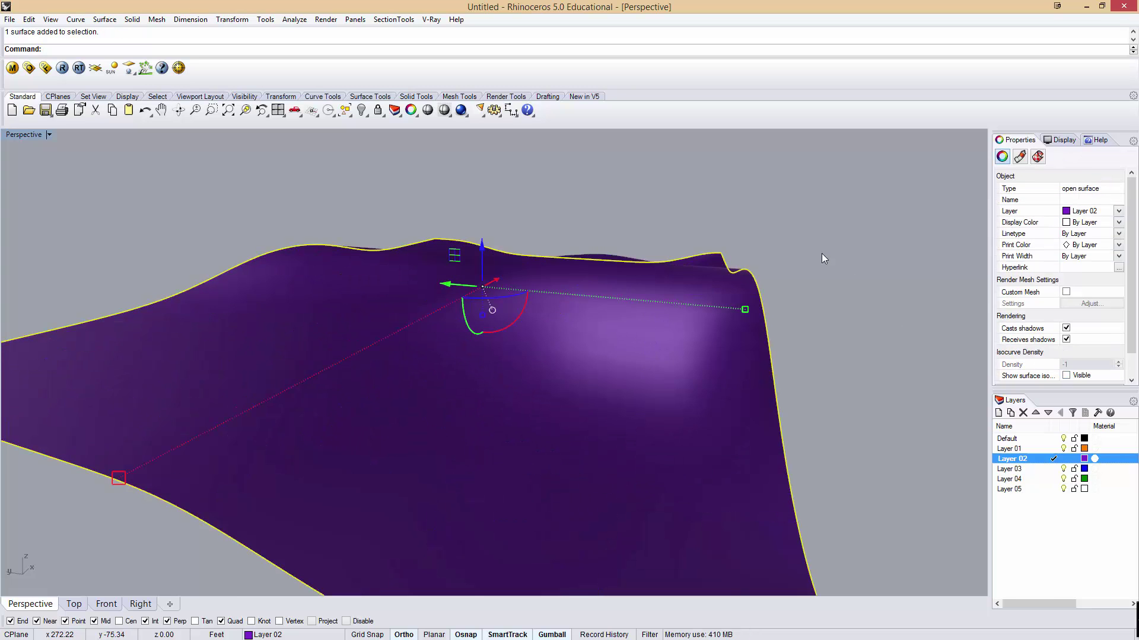
{"action": "left_click", "coordinate": [820, 254]}
Step: Set the Perspective viewport to the Rendered display mode and view the sculpted terrain
{"action": "right_click_drag", "start_coordinate": [820, 253], "coordinate": [605, 264]}
{"action": "scroll", "coordinate": [572, 282], "scroll_direction": "up", "scroll_amount": 2}
{"action": "middle_click", "coordinate": [546, 292]}
{"action": "left_click", "coordinate": [527, 312]}
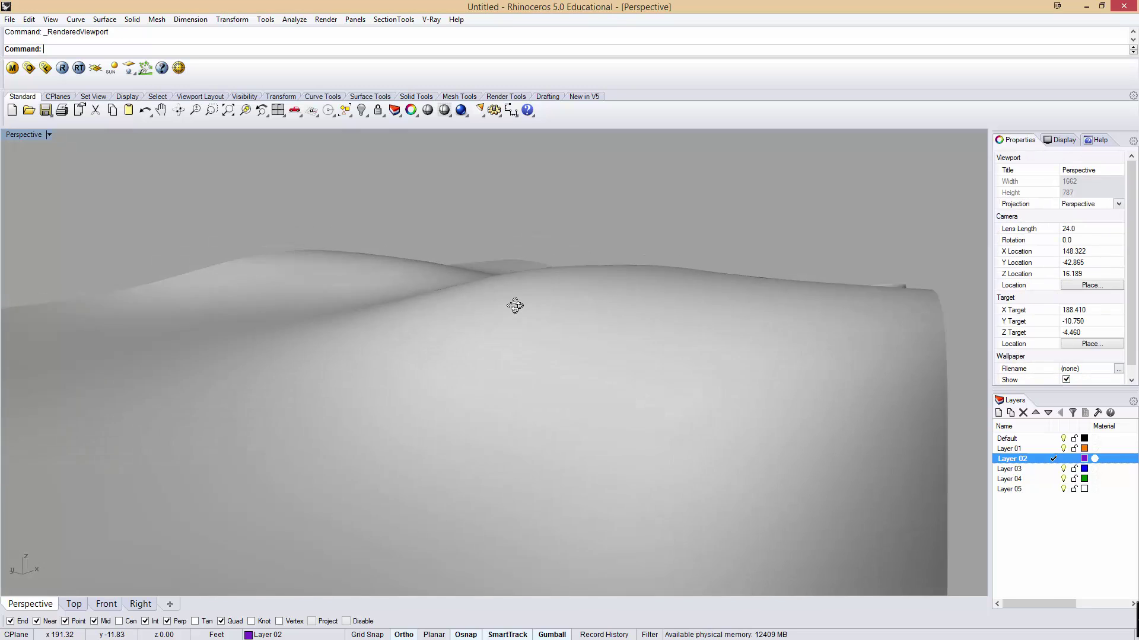
{"action": "mouse_move", "coordinate": [513, 305]}
{"action": "right_mouse_down"}
{"action": "mouse_move", "coordinate": [605, 308]}
{"action": "mouse_move", "coordinate": [438, 327]}
{"action": "mouse_move", "coordinate": [541, 338]}
{"action": "mouse_move", "coordinate": [709, 325]}
{"action": "mouse_move", "coordinate": [445, 373]}
{"action": "mouse_move", "coordinate": [592, 351]}
{"action": "mouse_move", "coordinate": [563, 358]}
{"action": "right_mouse_up"}
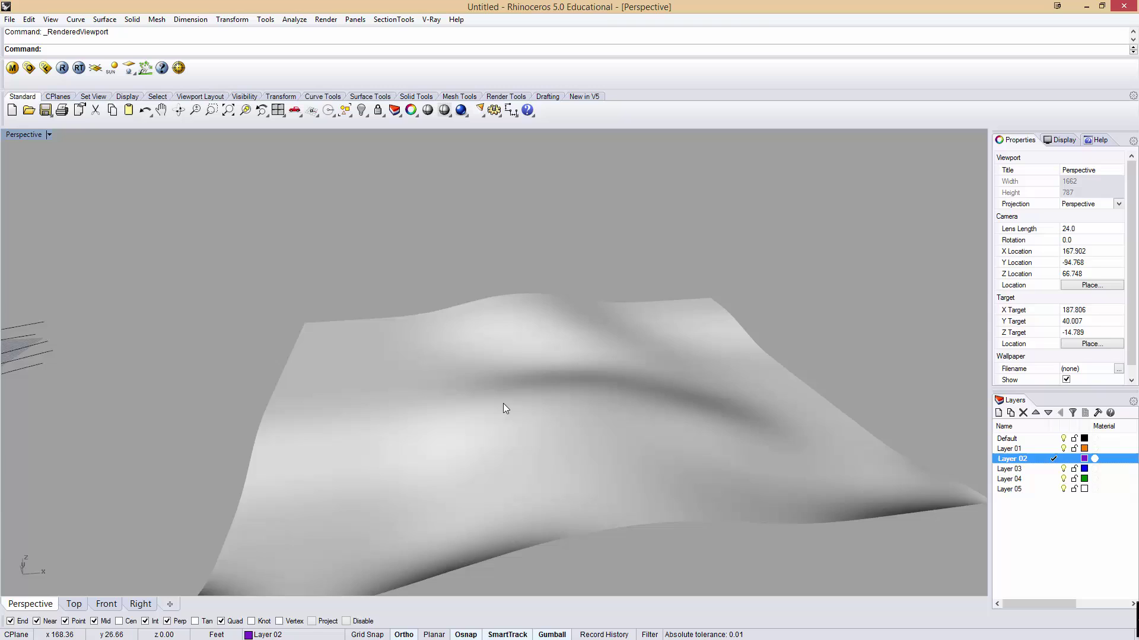
Step: Delete the sculpted terrain surface beside the contour curves
{"action": "scroll", "coordinate": [503, 407], "scroll_direction": "down", "scroll_amount": 5}
{"action": "left_click", "coordinate": [641, 373]}
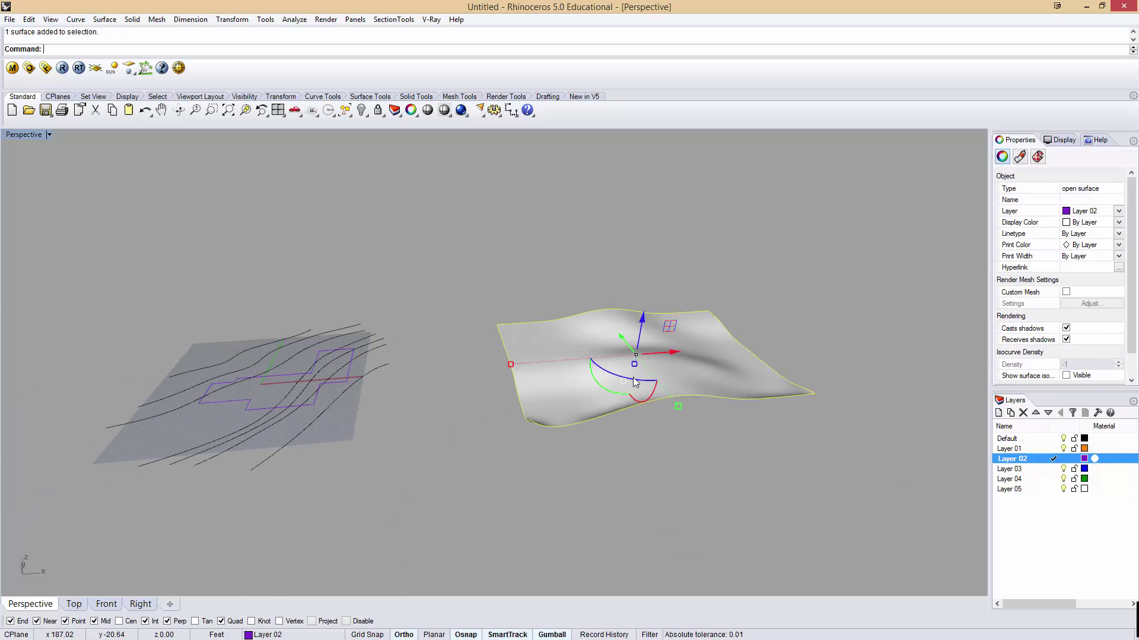
{"action": "key", "text": "Delete"}
Step: Examine the contour curves by selecting them one after another across the site
{"action": "mouse_move", "coordinate": [358, 379]}
{"action": "right_mouse_down"}
{"action": "mouse_move", "coordinate": [489, 310]}
{"action": "mouse_move", "coordinate": [573, 363]}
{"action": "right_mouse_up"}
{"action": "right_click_drag", "start_coordinate": [462, 460], "coordinate": [510, 368], "text": "shift"}
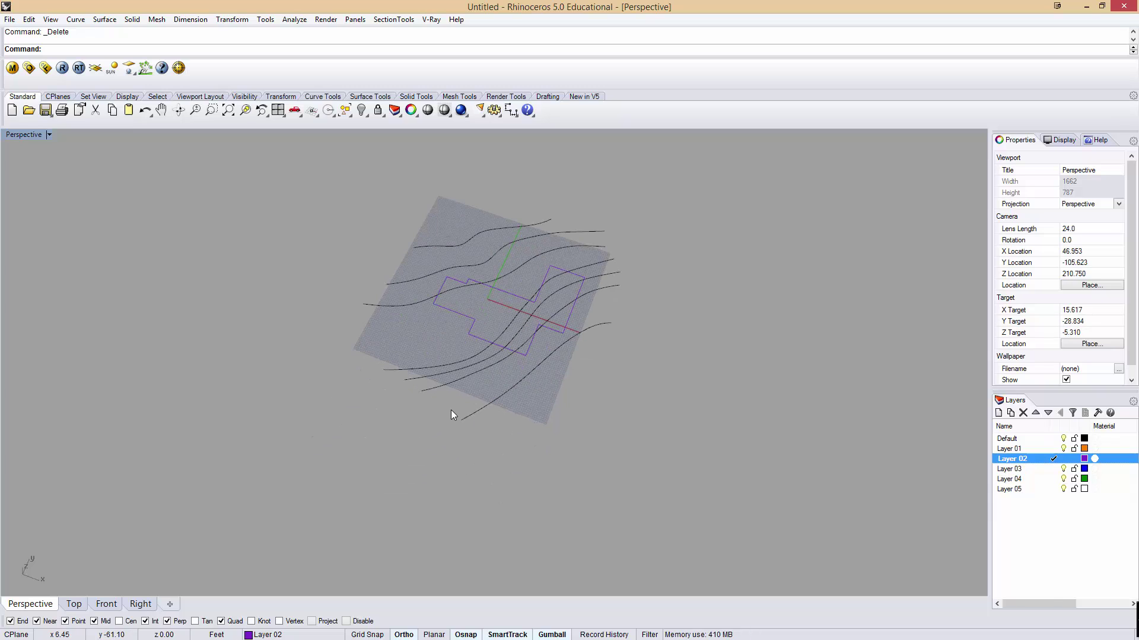
{"action": "scroll", "coordinate": [500, 360], "scroll_direction": "up", "scroll_amount": 4}
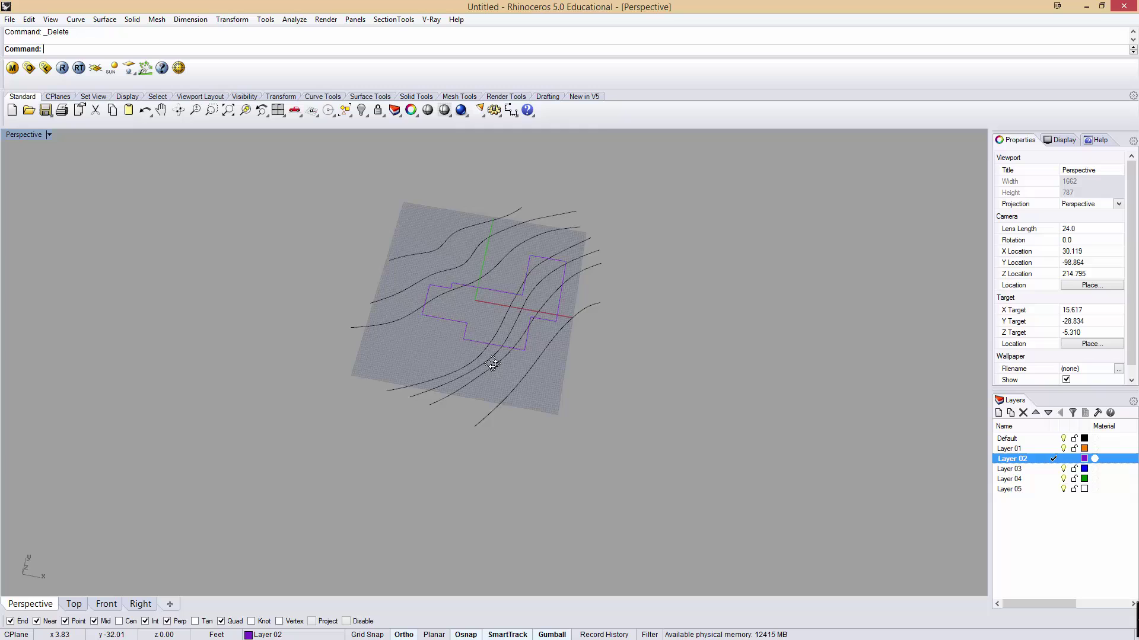
{"action": "right_click_drag", "start_coordinate": [500, 361], "coordinate": [478, 430]}
{"action": "left_click", "coordinate": [438, 244]}
{"action": "left_click", "coordinate": [465, 270]}
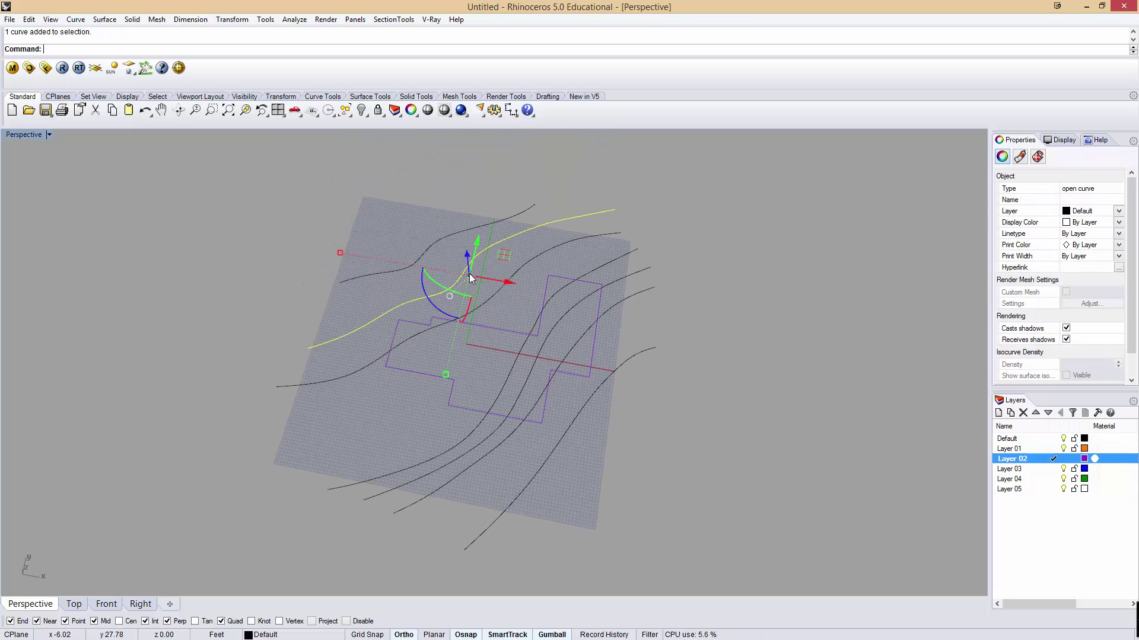
{"action": "left_click", "coordinate": [490, 299]}
{"action": "left_click", "coordinate": [608, 263]}
{"action": "left_click", "coordinate": [625, 279]}
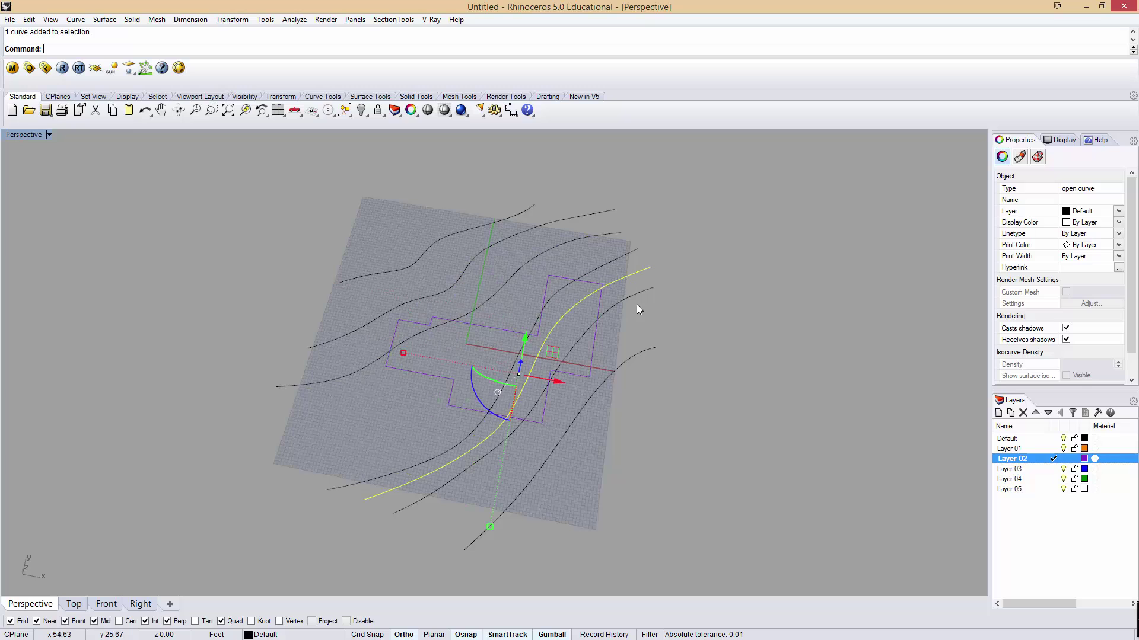
{"action": "left_click", "coordinate": [634, 296]}
{"action": "key", "text": "alt+Down"}
Step: Compare the two outermost contour curves at opposite ends of the site by selecting each in turn
{"action": "right_click_drag", "start_coordinate": [639, 356], "coordinate": [648, 323]}
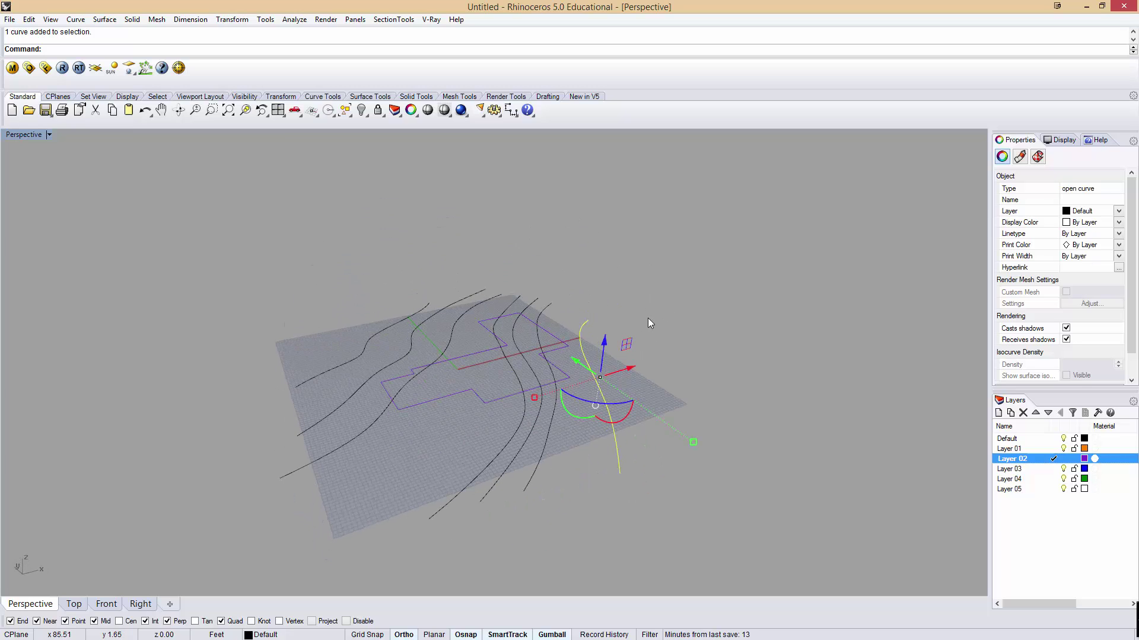
{"action": "left_click", "coordinate": [361, 350]}
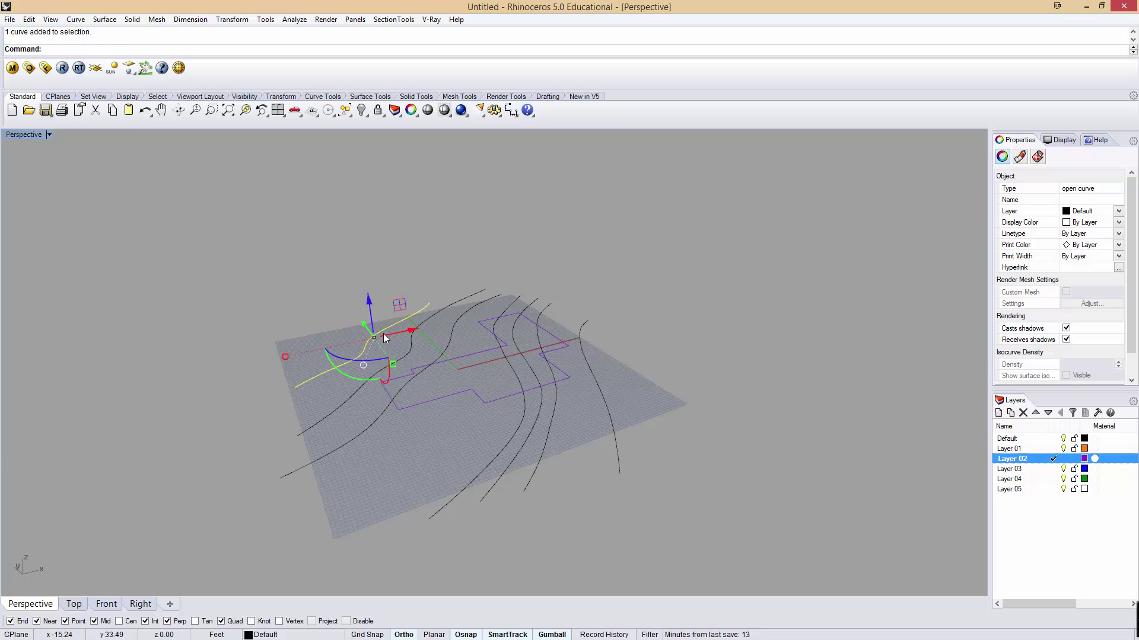
{"action": "left_click", "coordinate": [607, 396]}
{"action": "left_click", "coordinate": [600, 394]}
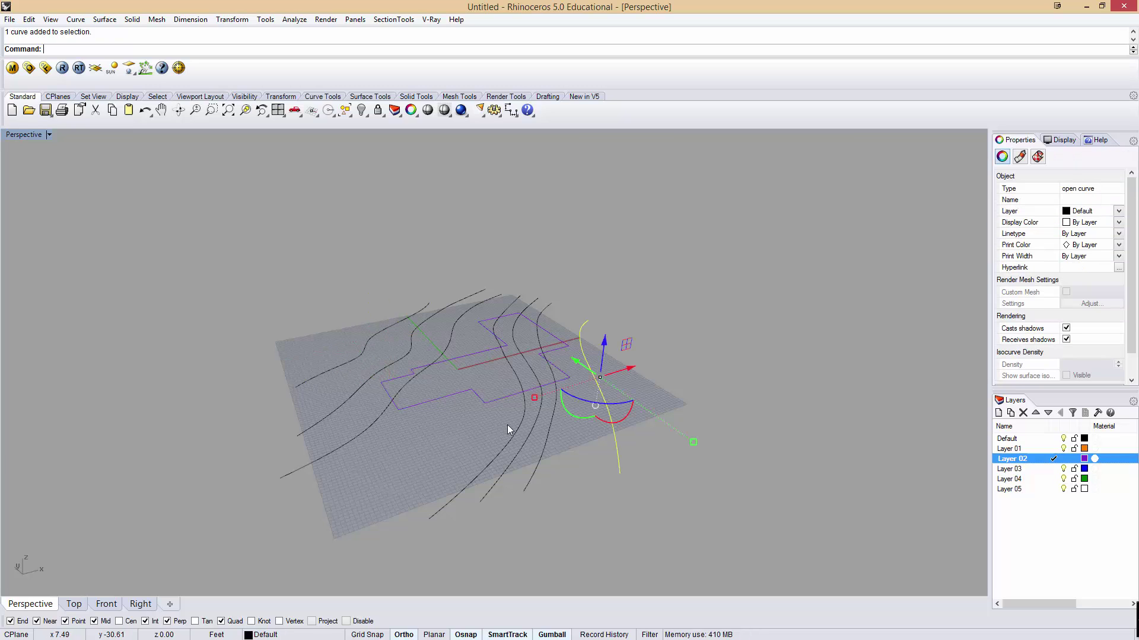
{"action": "right_click_drag", "start_coordinate": [546, 408], "coordinate": [574, 287]}
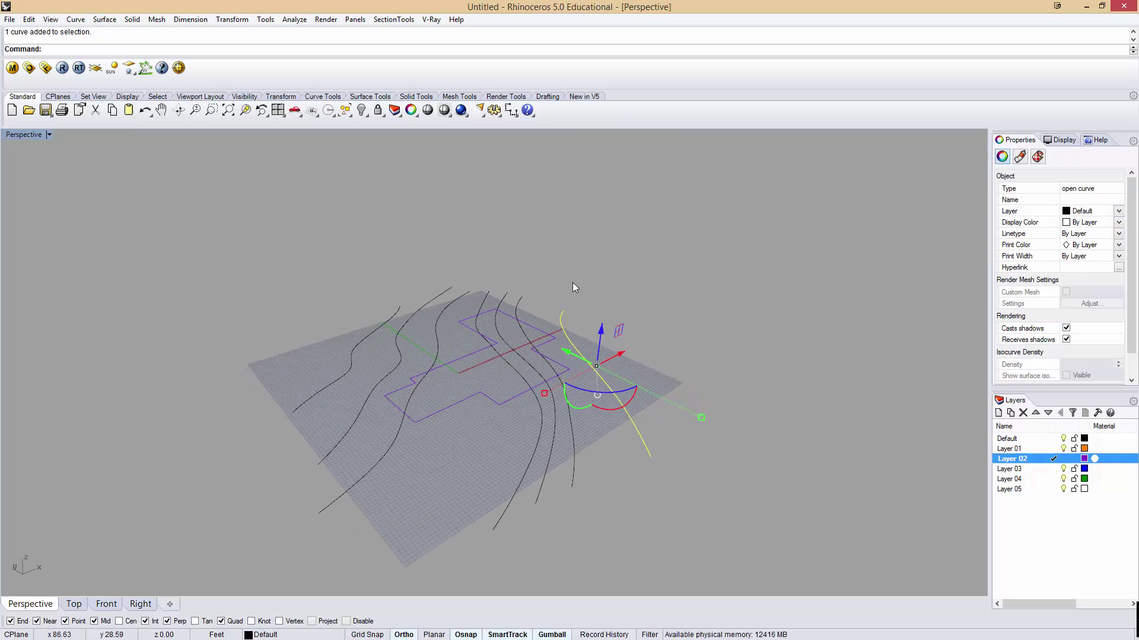
Step: Select all seven contour curves and check their directions with Dir
{"action": "left_click", "coordinate": [491, 262]}
{"action": "left_click_drag", "start_coordinate": [596, 285], "coordinate": [369, 308]}
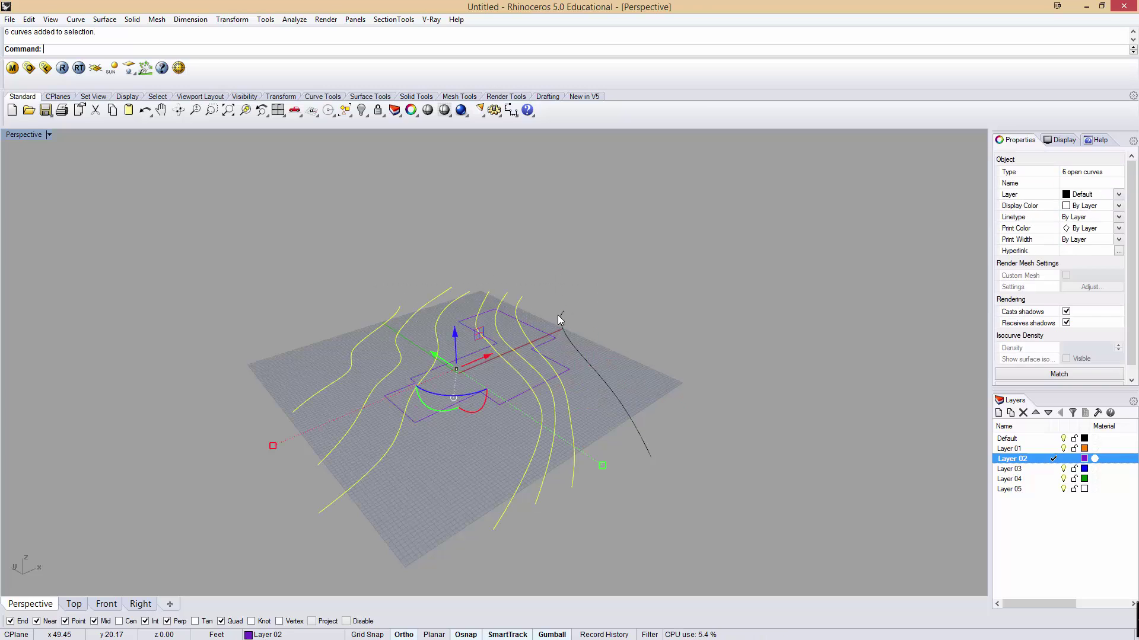
{"action": "type", "text": "Dir"}
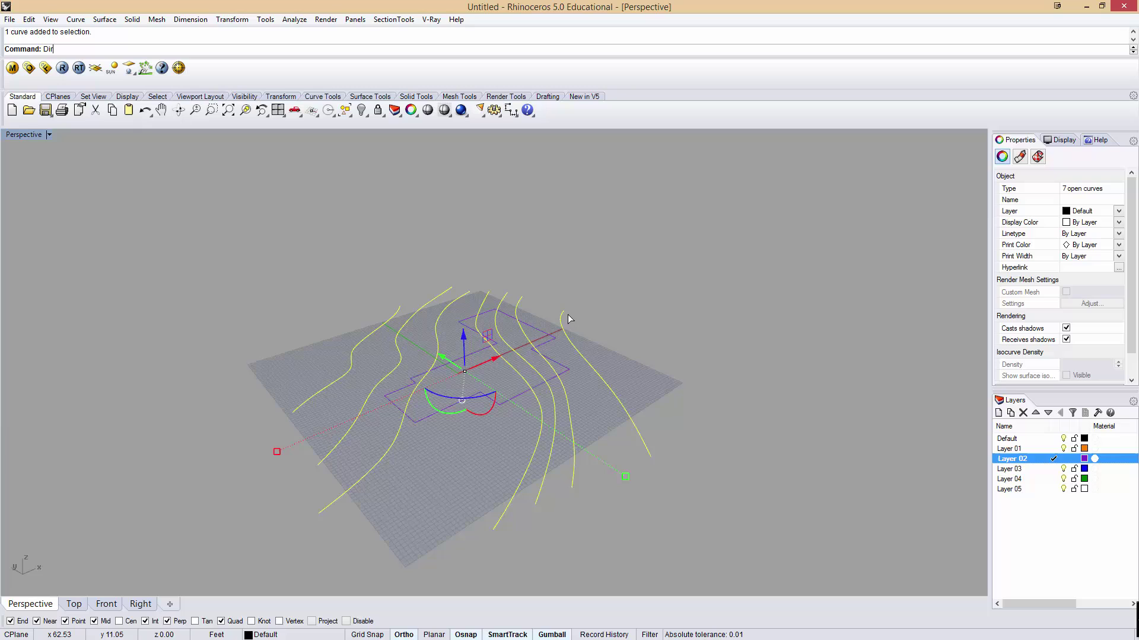
{"action": "key", "text": "Return"}
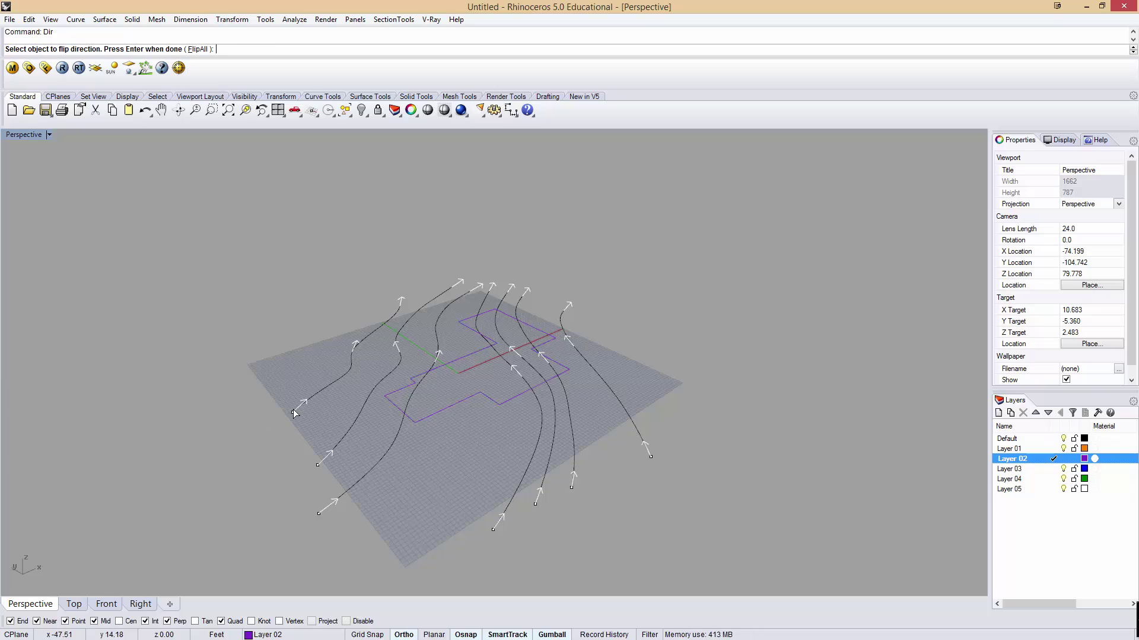
{"action": "key", "text": "Return"}
Step: Flip the direction of the third contour curve, which crosses the building outline's west end
{"action": "left_click", "coordinate": [386, 452]}
{"action": "type", "text": "Flip"}
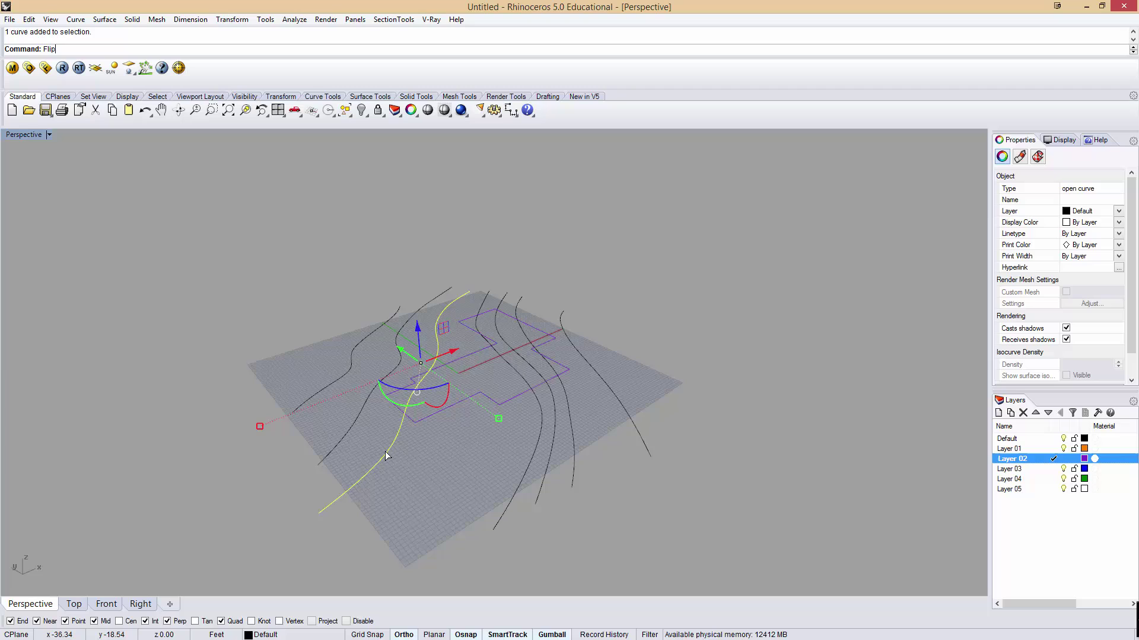
{"action": "key", "text": "Return"}
Step: Display the directions of the second and third contour curves together with Dir to compare them
{"action": "type", "text": "Di"}
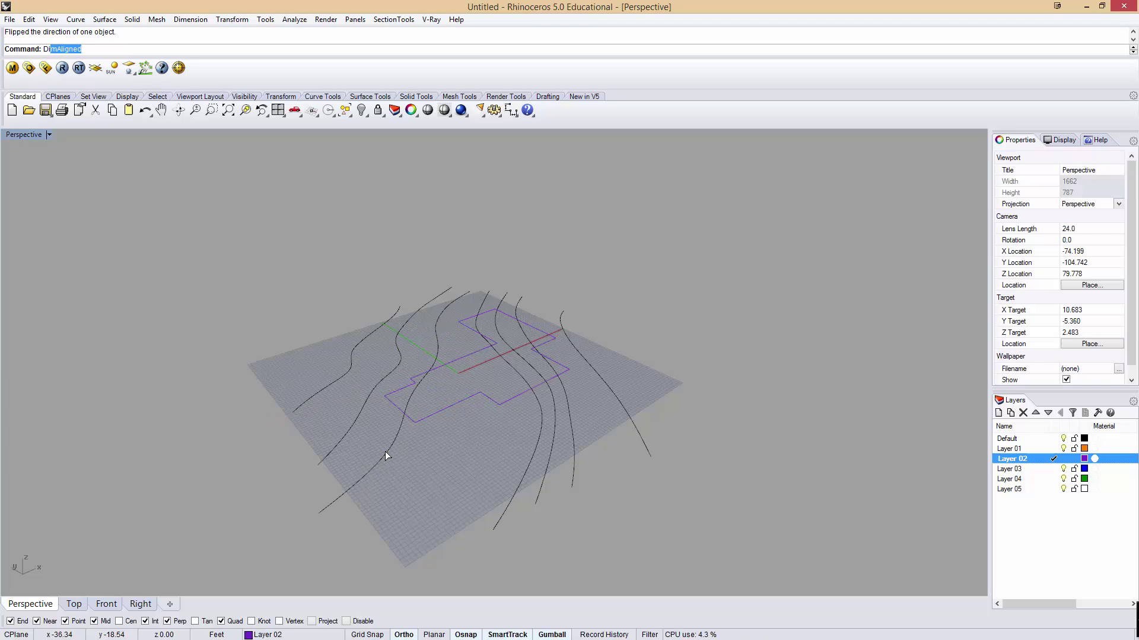
{"action": "type", "text": "r"}
{"action": "key", "text": "Return"}
{"action": "left_click_drag", "start_coordinate": [316, 442], "coordinate": [318, 446]}
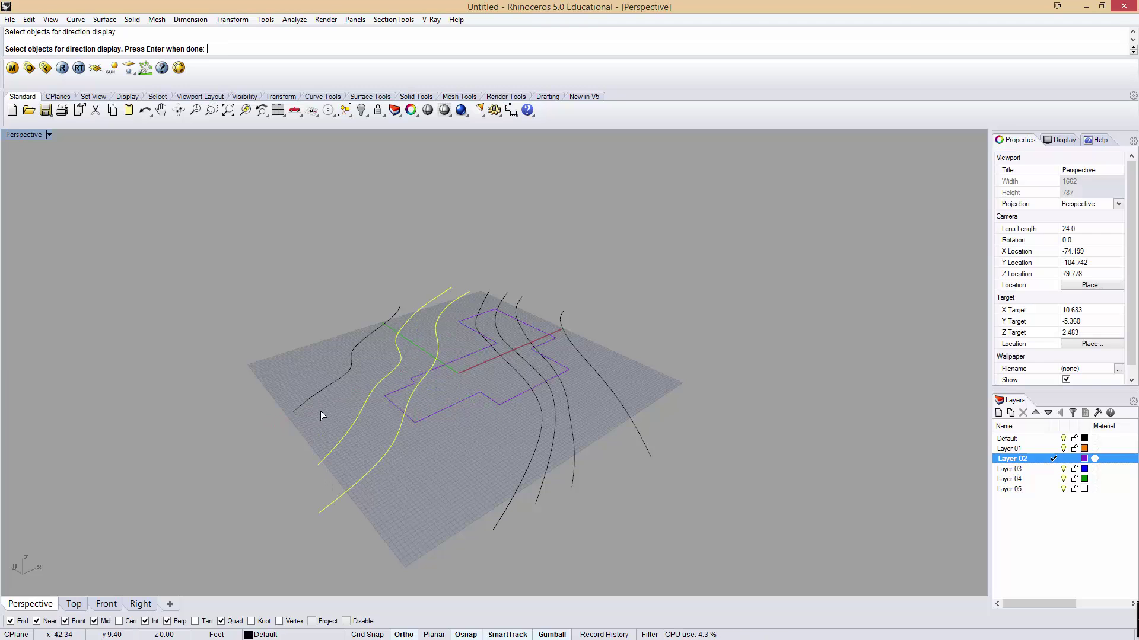
{"action": "key", "text": "Return"}
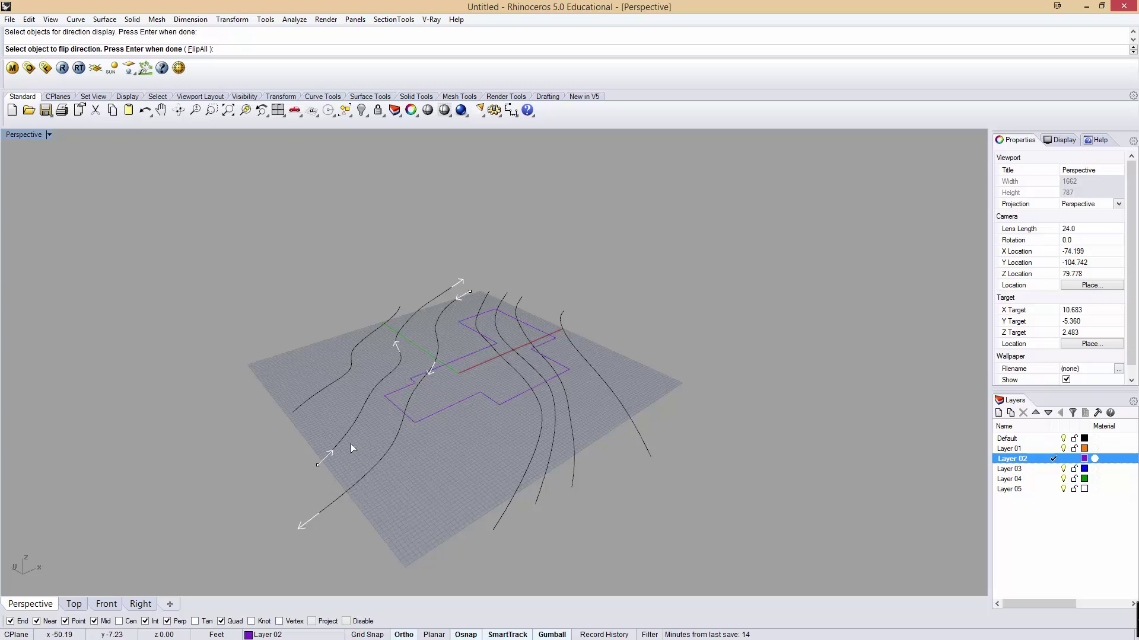
{"action": "key", "text": "Return"}
Step: Flip the third contour curve again and check its direction with Dir
{"action": "left_click", "coordinate": [384, 450]}
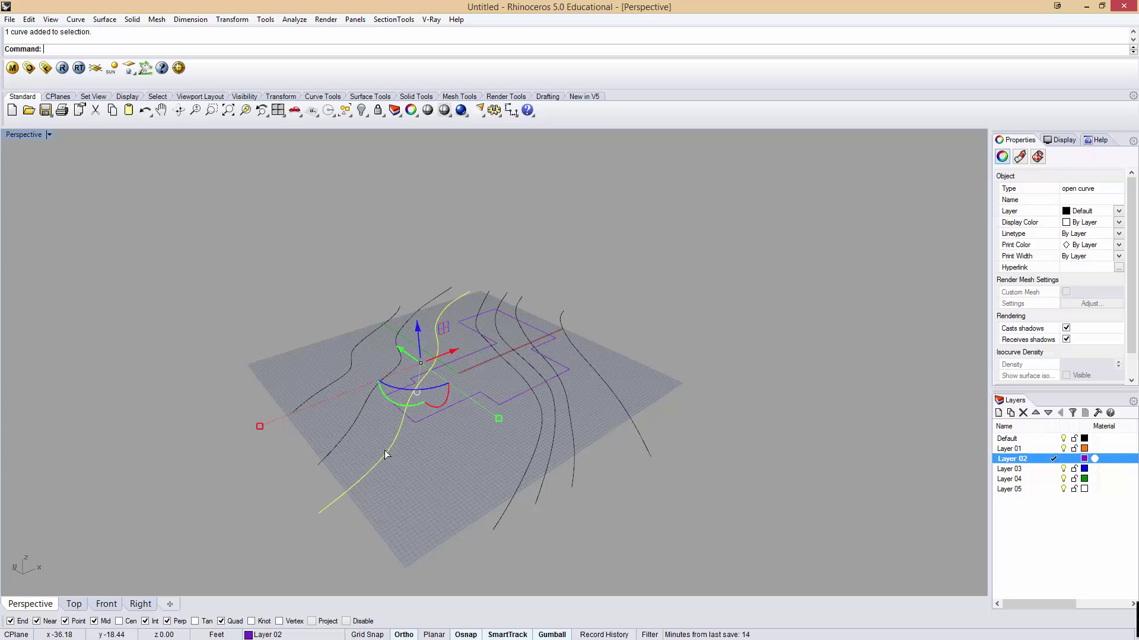
{"action": "type", "text": "Flip"}
{"action": "key", "text": "Return"}
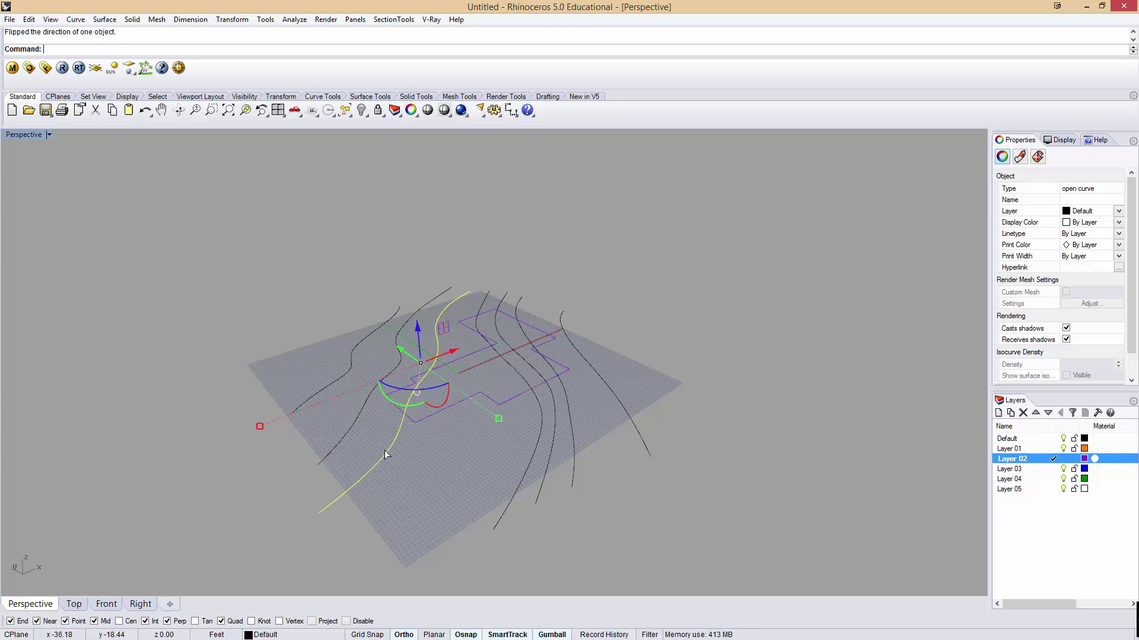
{"action": "type", "text": "Dir"}
{"action": "key", "text": "Return"}
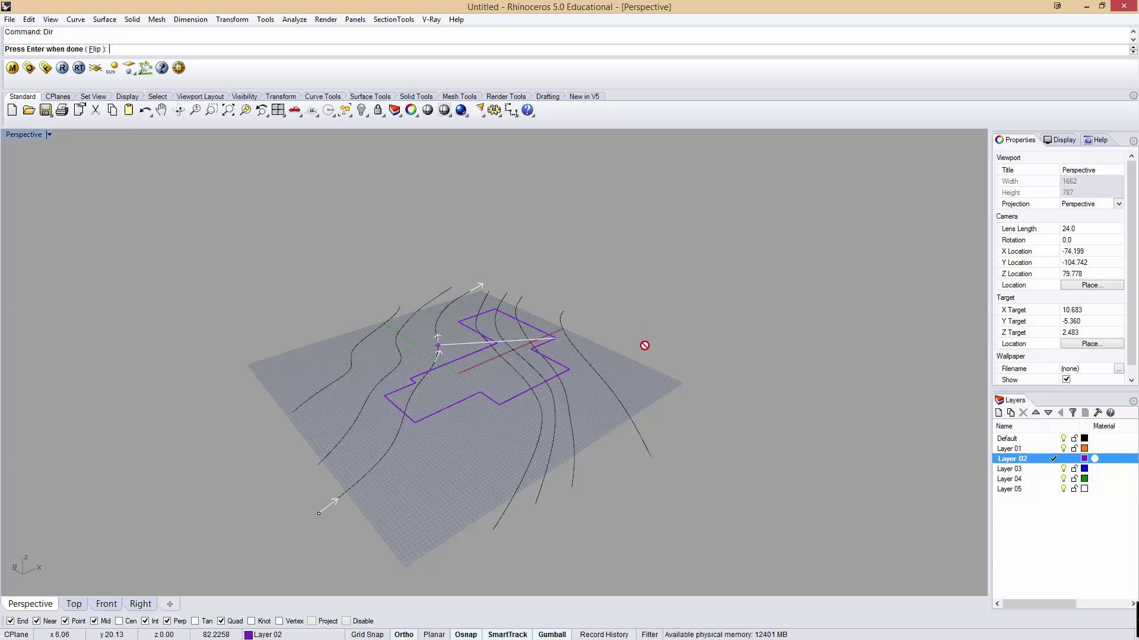
{"action": "key", "text": "Return"}
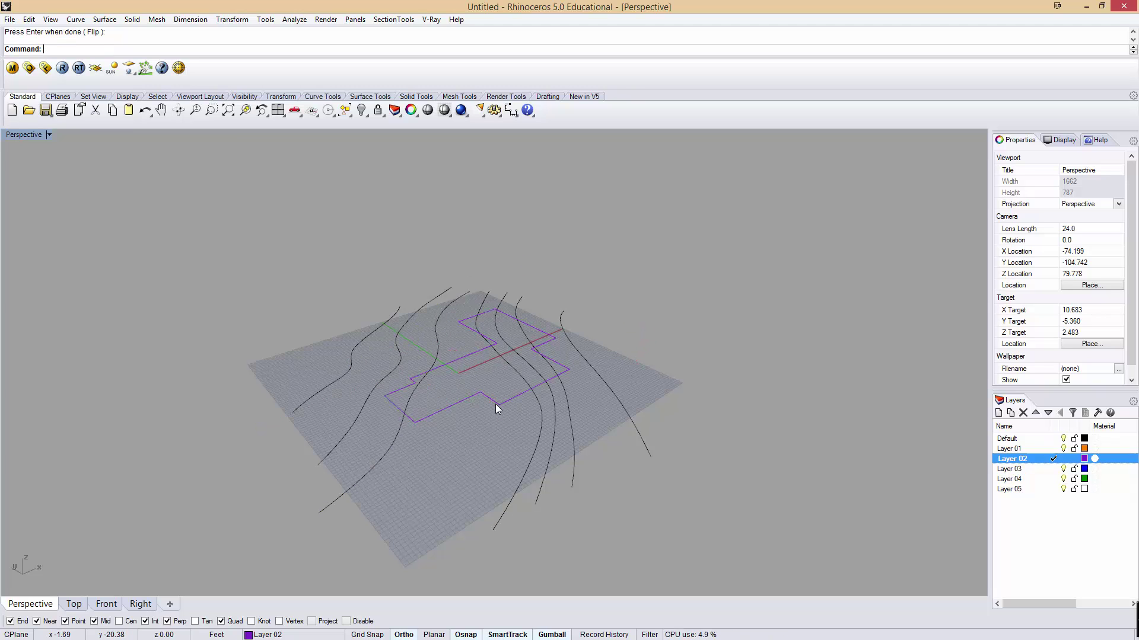
{"action": "right_click_drag", "start_coordinate": [496, 404], "coordinate": [546, 397]}
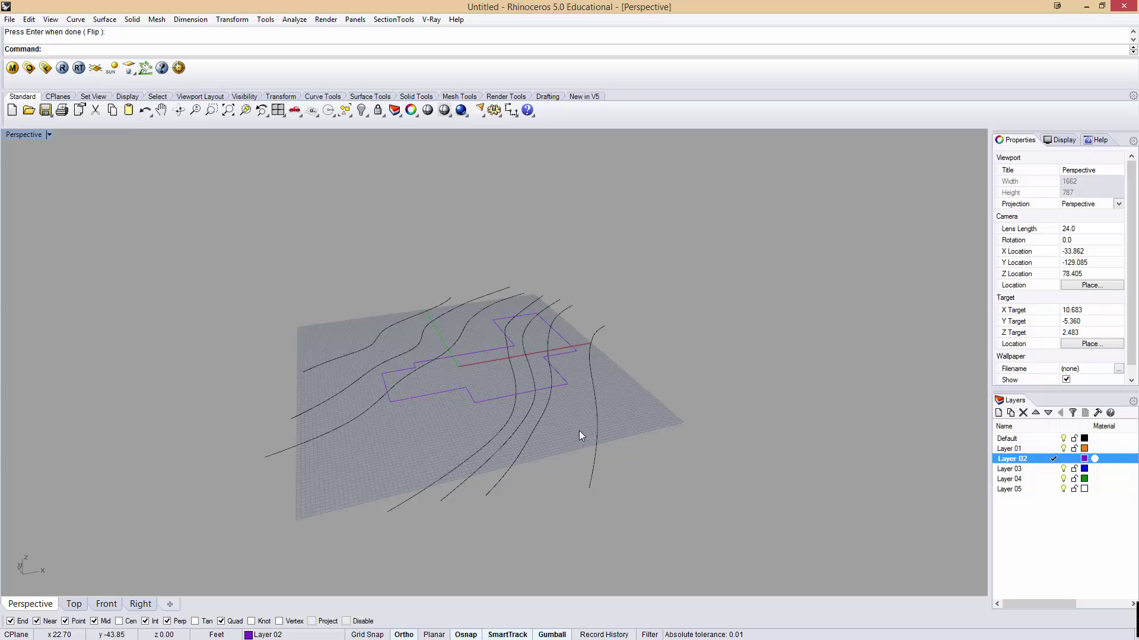
{"action": "right_click_drag", "start_coordinate": [579, 434], "coordinate": [554, 417]}
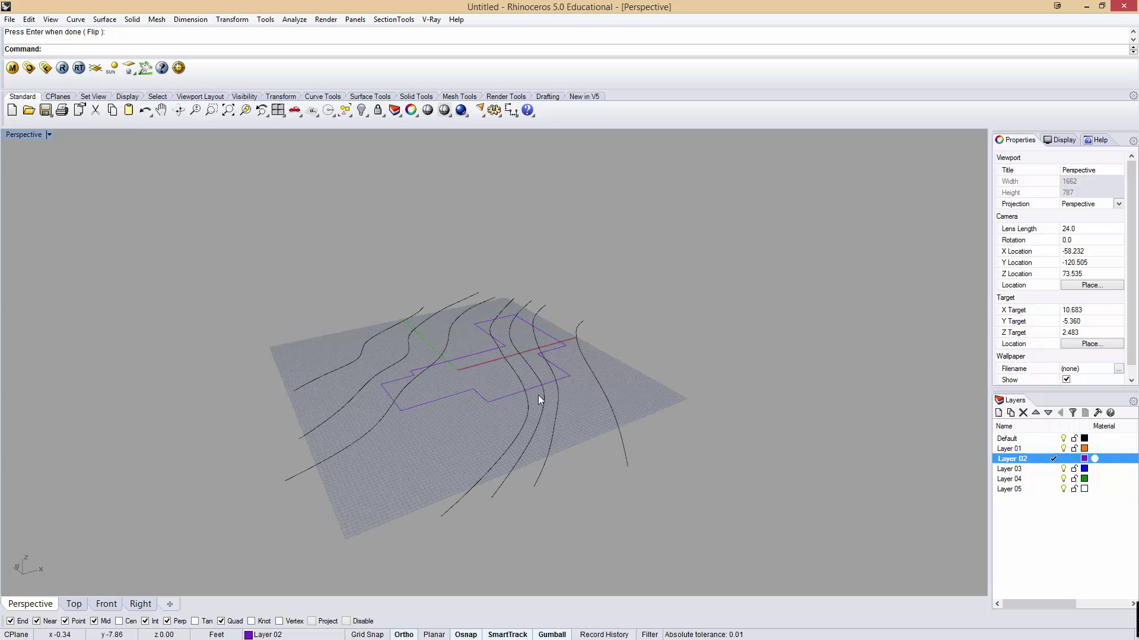
{"action": "right_click_drag", "start_coordinate": [579, 424], "coordinate": [559, 423]}
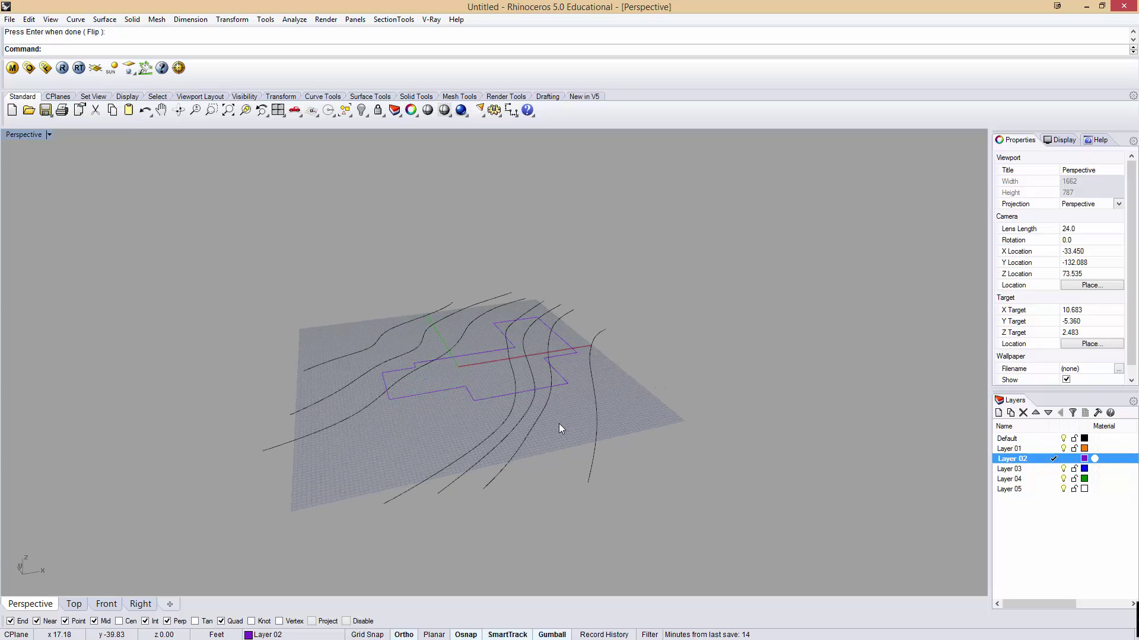
{"action": "type", "text": "move"}
{"action": "key", "text": "Return"}
{"action": "left_click", "coordinate": [541, 417]}
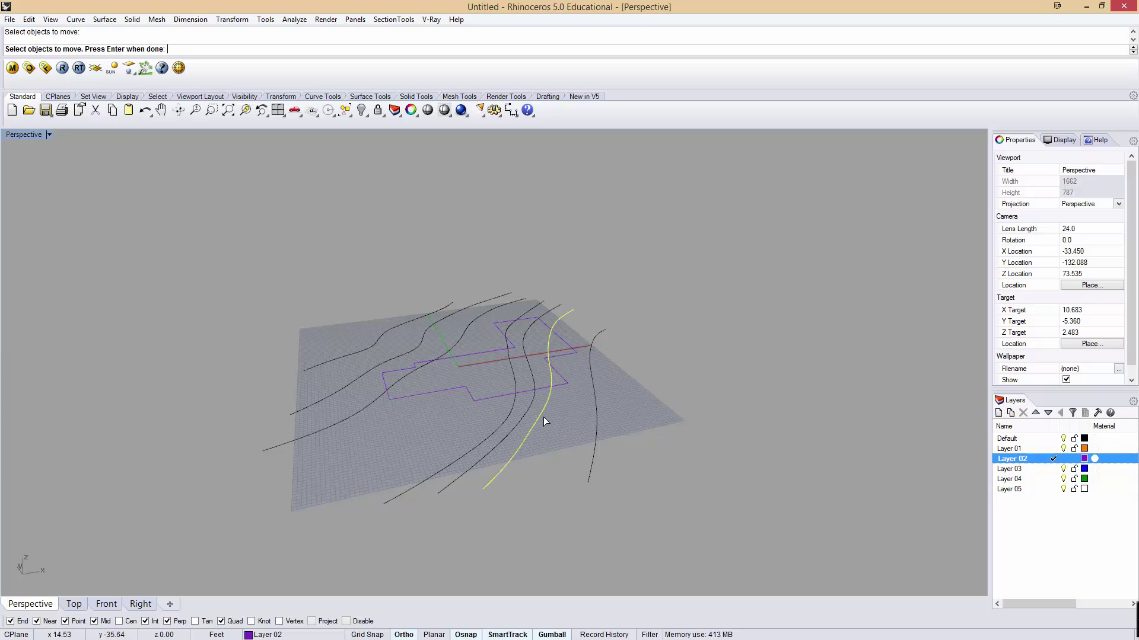
{"action": "key", "text": "Return"}
{"action": "type", "text": "v"}
{"action": "key", "text": "Return"}
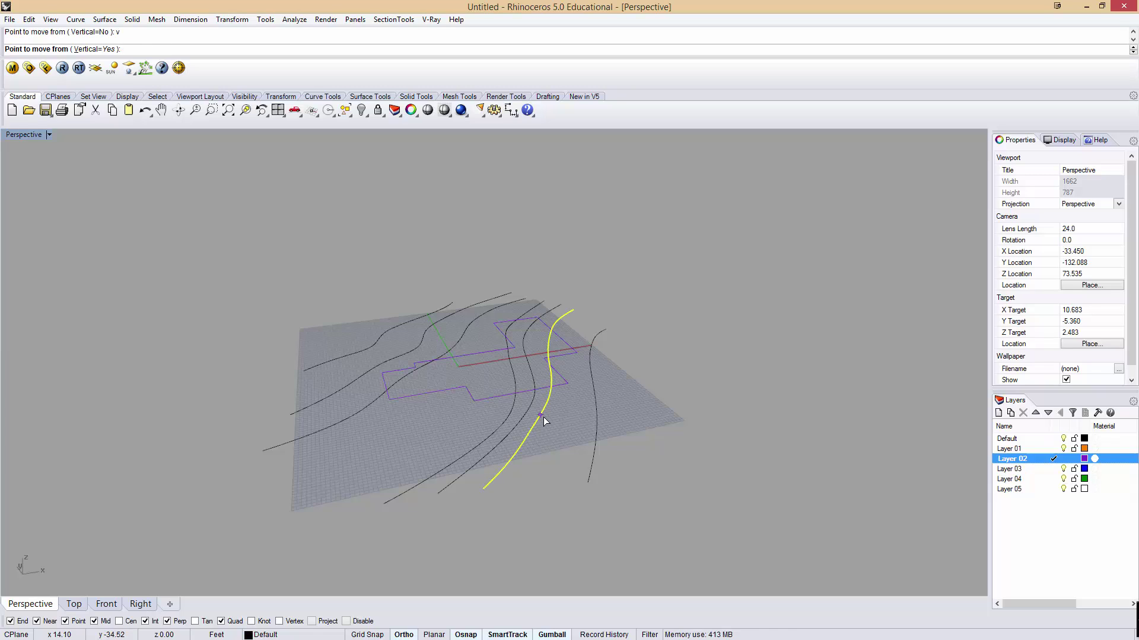
{"action": "key", "text": "Escape"}
{"action": "key", "text": "Escape"}
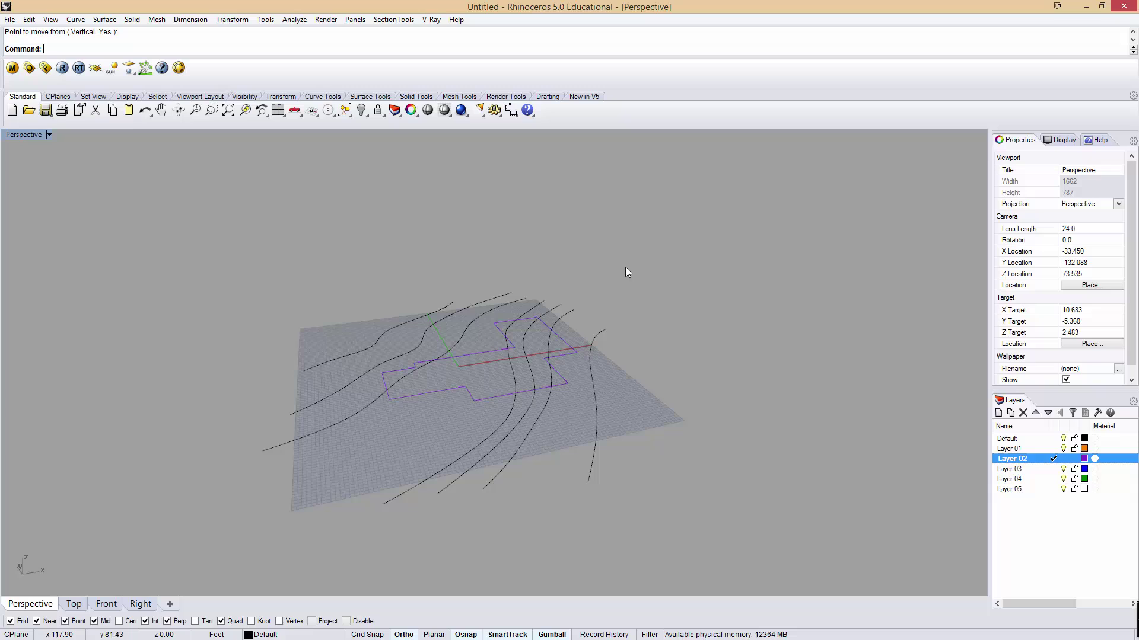
Step: Undo the last flip of the third contour curve and clear the selection
{"action": "left_click", "coordinate": [506, 434]}
{"action": "left_click", "coordinate": [720, 439]}
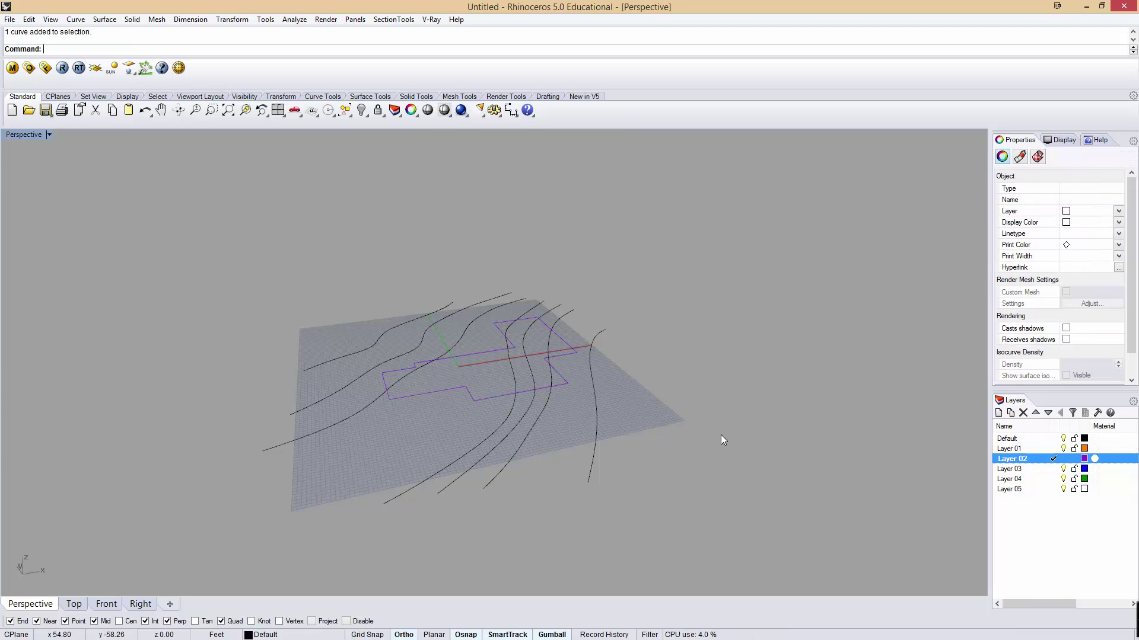
{"action": "key", "text": "ctrl+z"}
{"action": "key", "text": "Escape"}
Step: Reverse the third contour curve, which crosses the building outline's west end, using the Flip option of Dir
{"action": "left_click", "coordinate": [365, 410]}
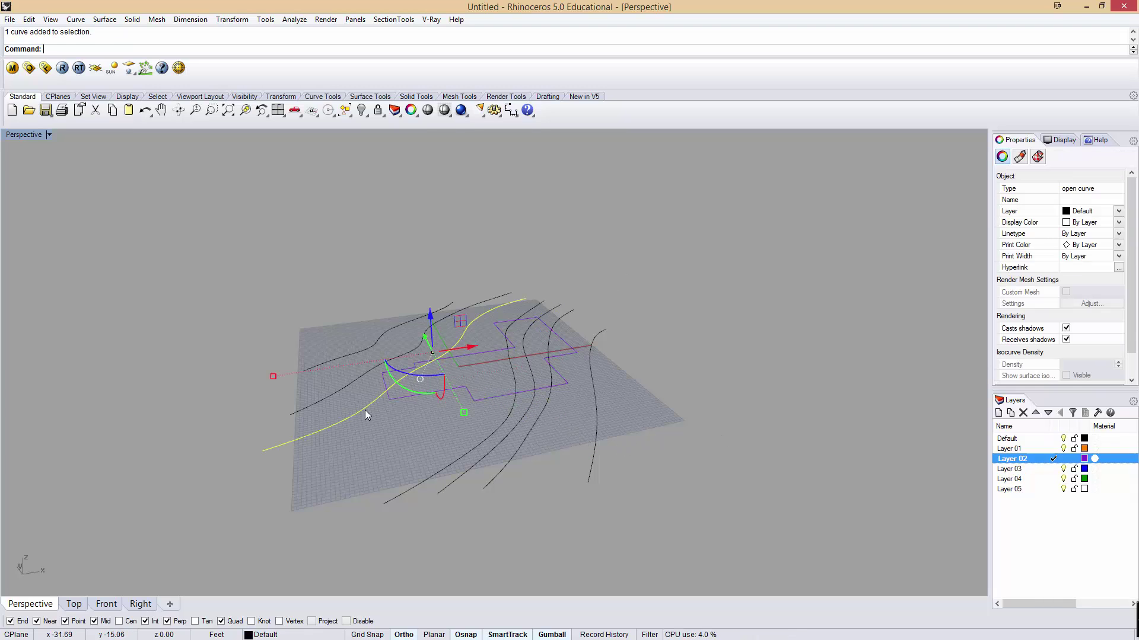
{"action": "type", "text": "Dir"}
{"action": "key", "text": "Return"}
{"action": "key", "text": "Return"}
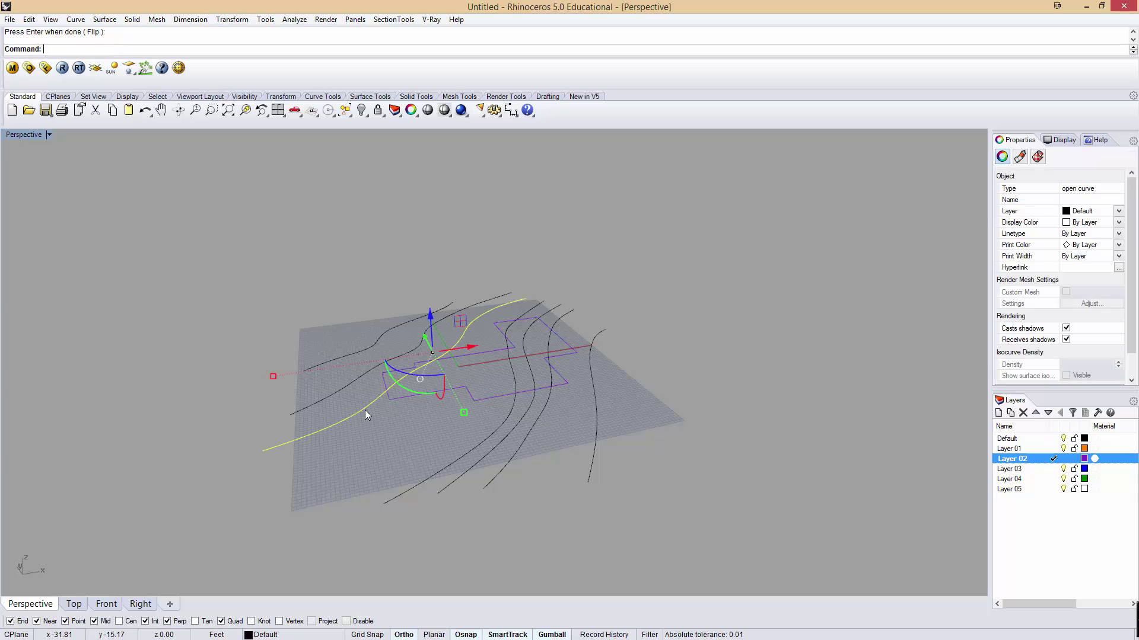
{"action": "key", "text": "Return"}
{"action": "left_click", "coordinate": [94, 50]}
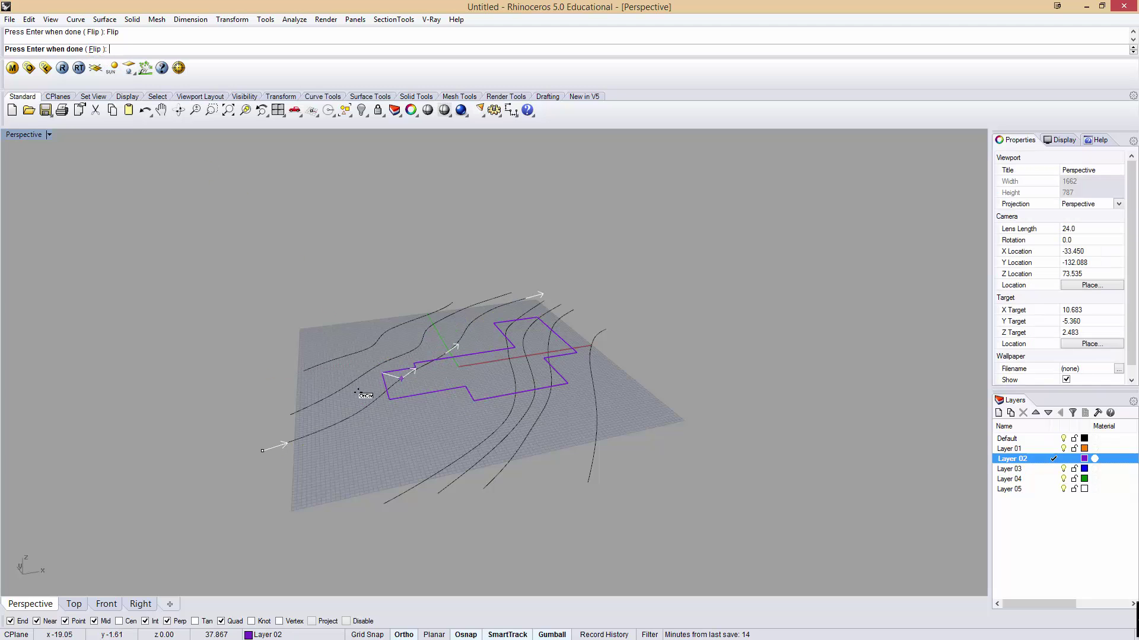
{"action": "key", "text": "Return"}
{"action": "left_click", "coordinate": [641, 315]}
Step: Launch Grasshopper and restore its minimized window so the definition shows beside the Perspective view
{"action": "right_click_drag", "start_coordinate": [706, 314], "coordinate": [600, 316]}
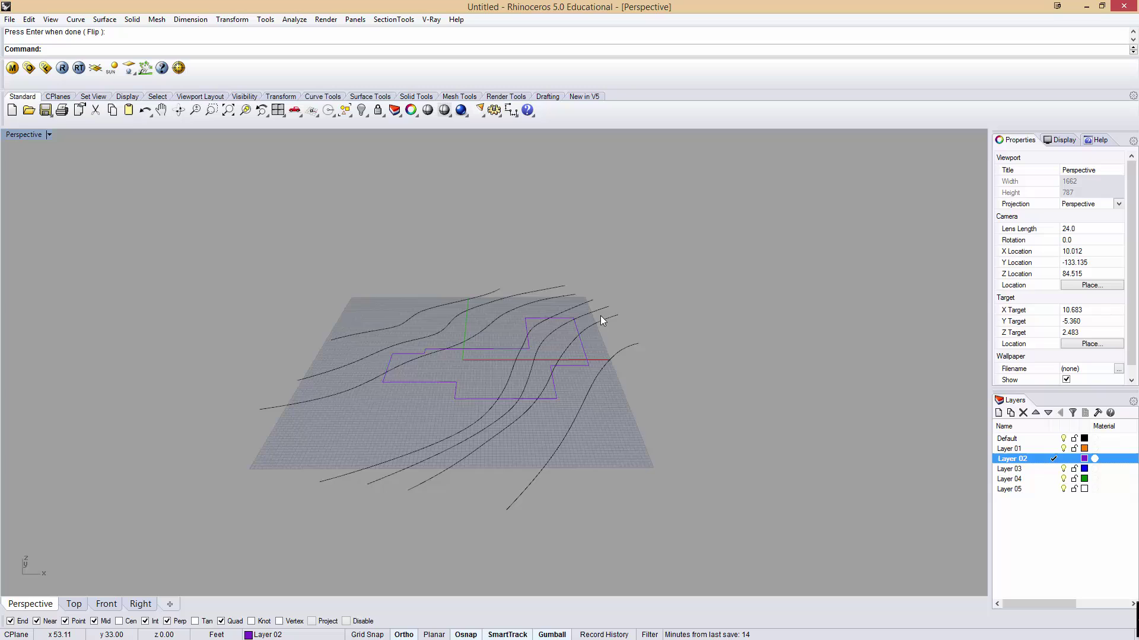
{"action": "type", "text": "grasshopper"}
{"action": "key", "text": "Return"}
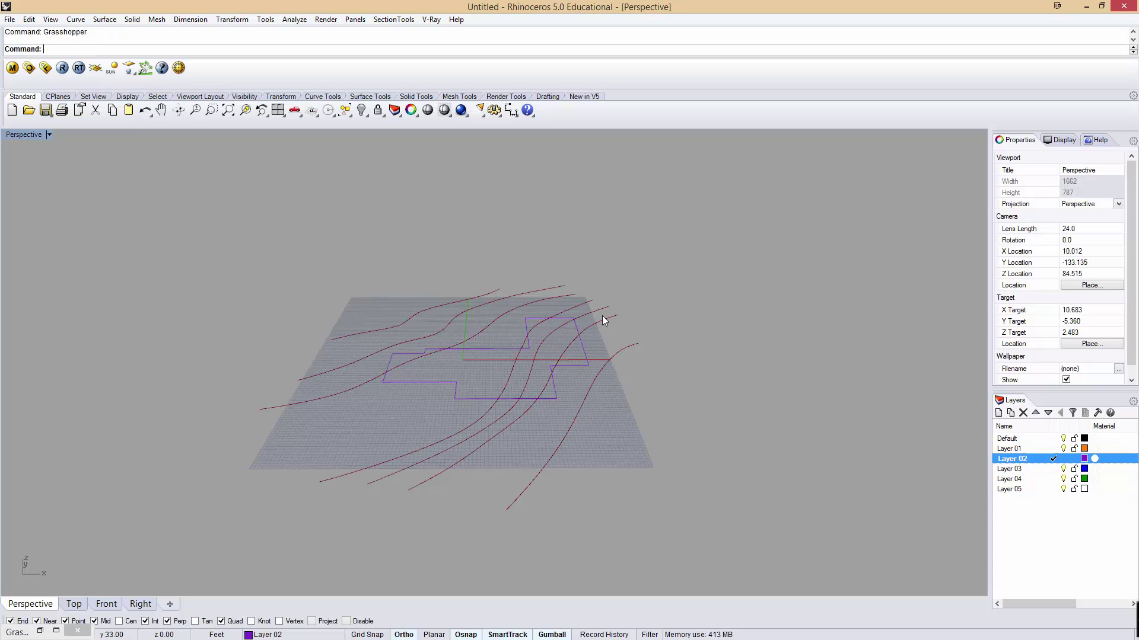
{"action": "left_click", "coordinate": [40, 630]}
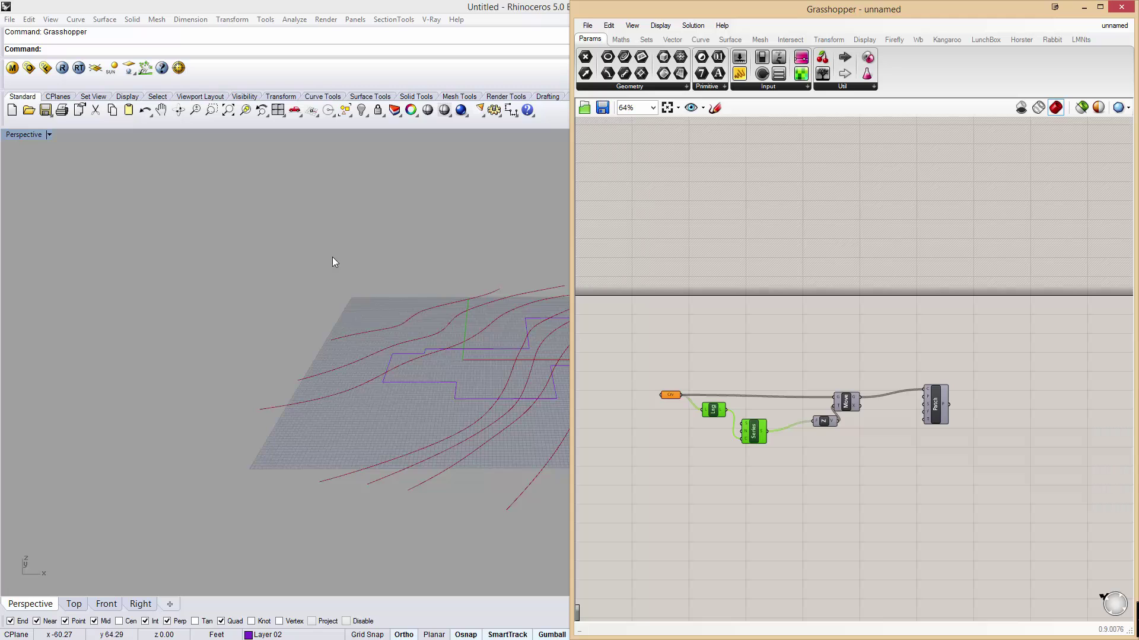
{"action": "right_click_drag", "start_coordinate": [442, 261], "coordinate": [369, 259]}
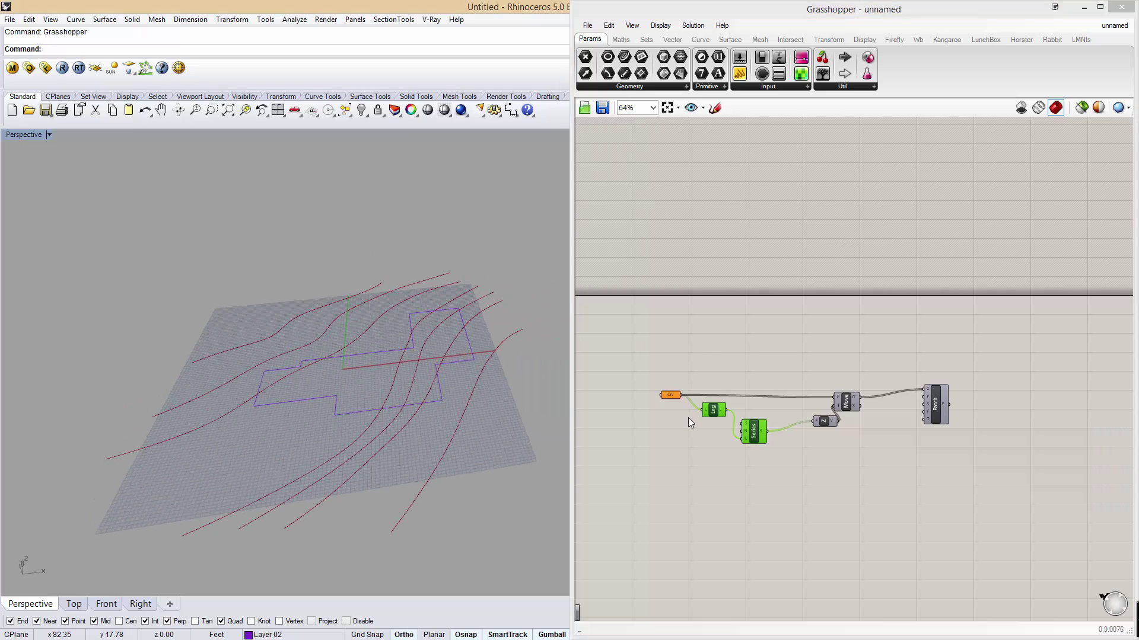
Step: Clear the stored values from the Crv parameter at the start of the Grasshopper definition
{"action": "left_click", "coordinate": [670, 395]}
{"action": "right_click", "coordinate": [671, 397]}
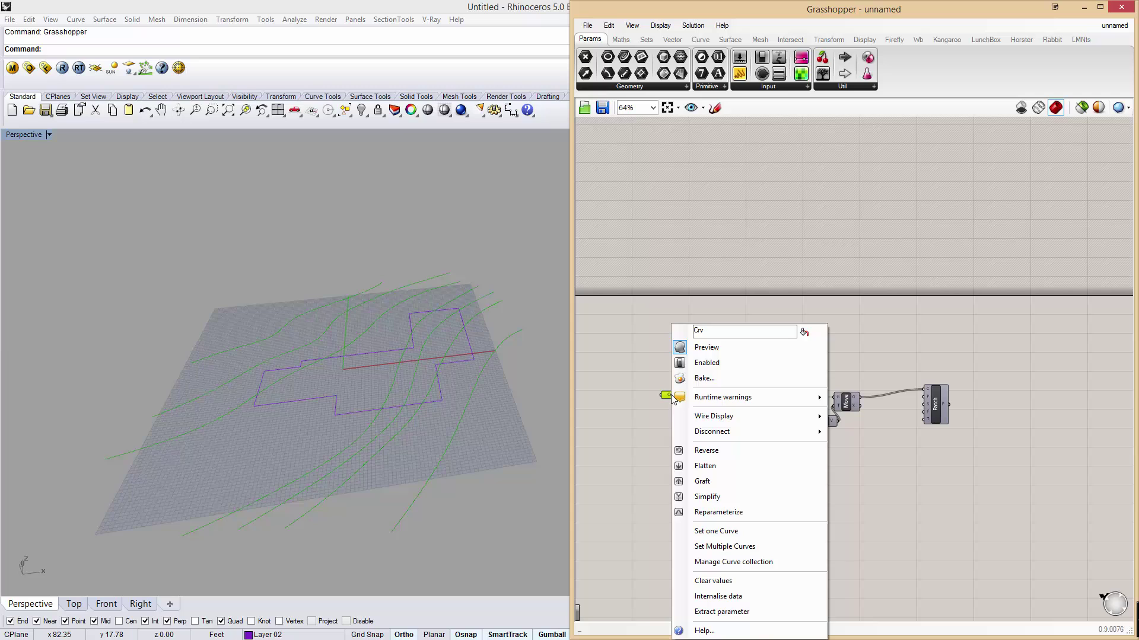
{"action": "left_click", "coordinate": [724, 585]}
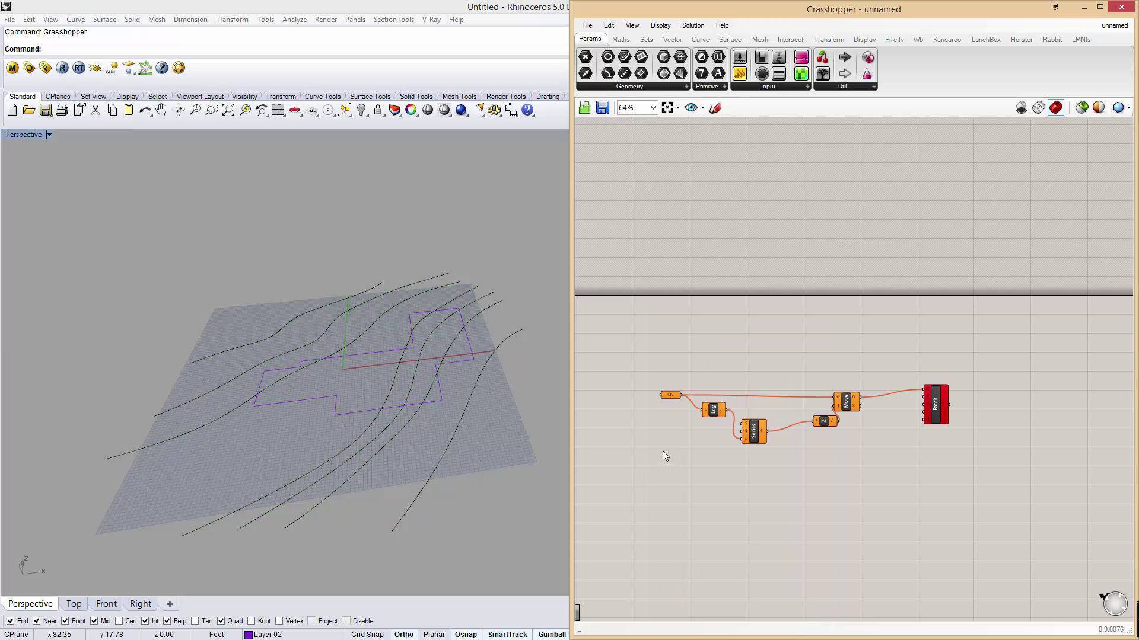
Step: Reference all seven contour curves in the Crv parameter with Set Multiple Curves, picking them in order from the east end to the west end
{"action": "left_click", "coordinate": [676, 396]}
{"action": "right_click", "coordinate": [676, 397]}
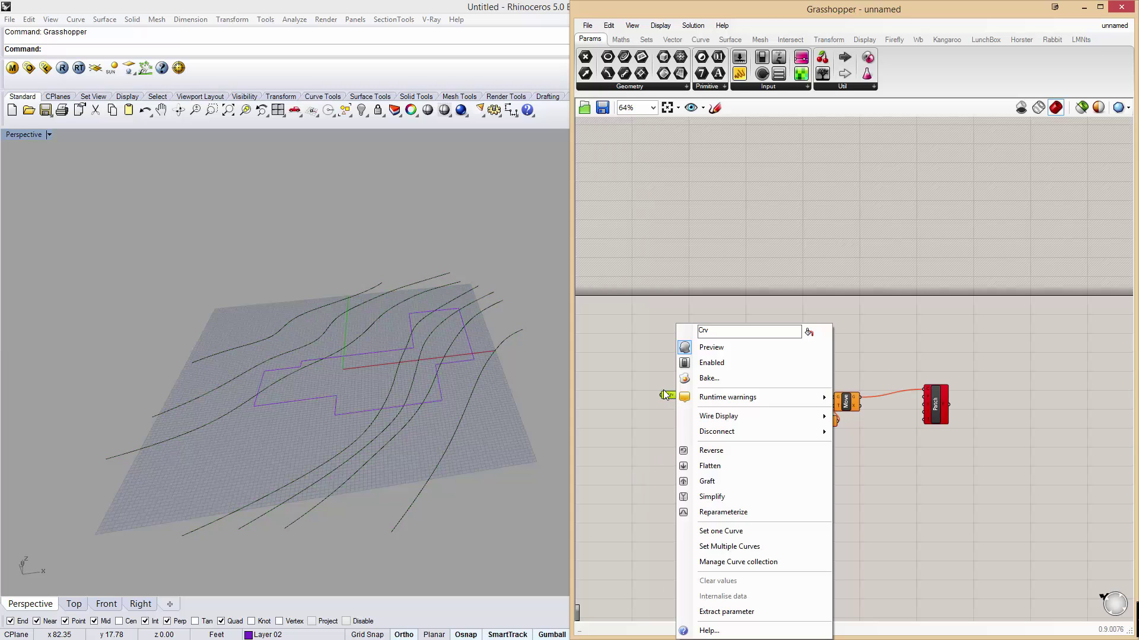
{"action": "left_click", "coordinate": [770, 546]}
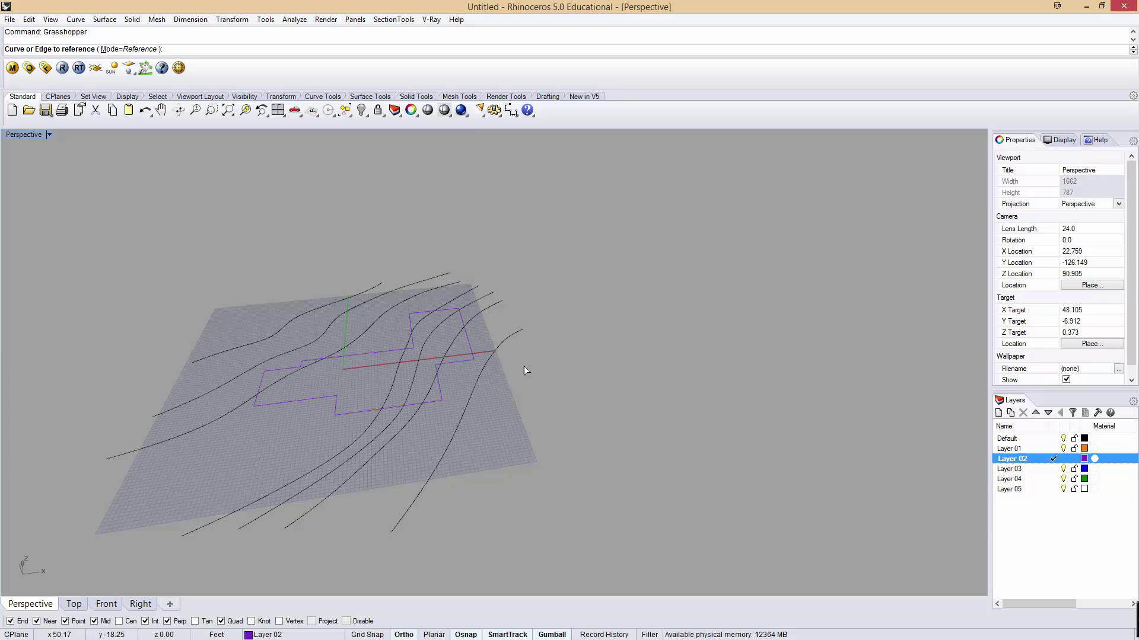
{"action": "left_click", "coordinate": [517, 332]}
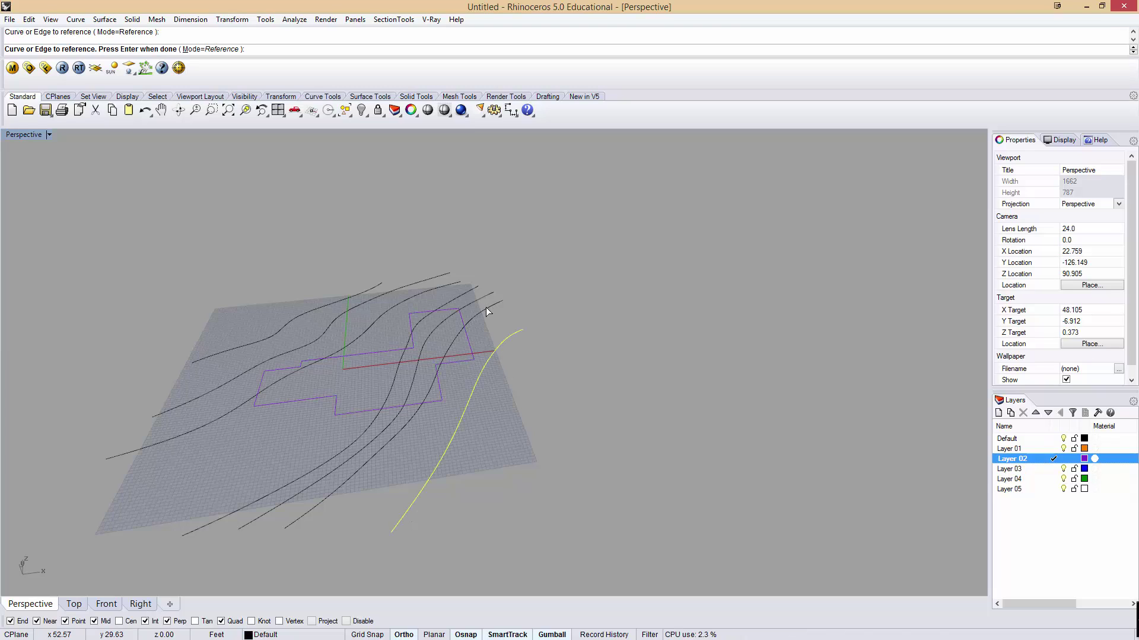
{"action": "left_click", "coordinate": [486, 307]}
{"action": "left_click", "coordinate": [483, 300]}
{"action": "left_click", "coordinate": [464, 291]}
{"action": "left_click", "coordinate": [457, 291]}
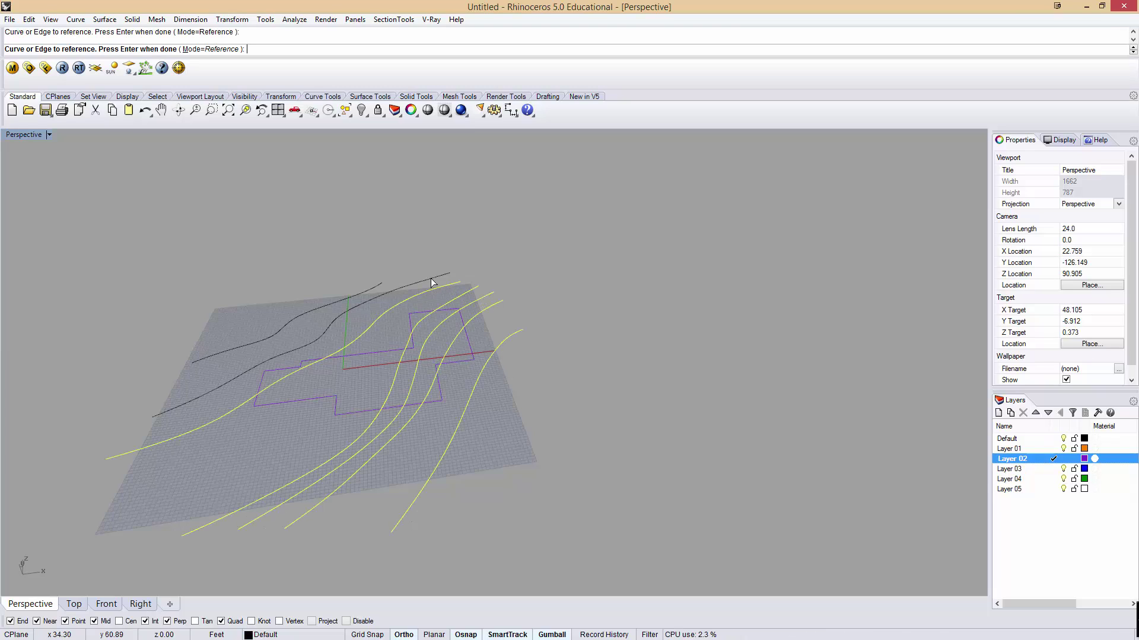
{"action": "left_click", "coordinate": [431, 278]}
{"action": "left_click", "coordinate": [374, 288]}
{"action": "key", "text": "Return"}
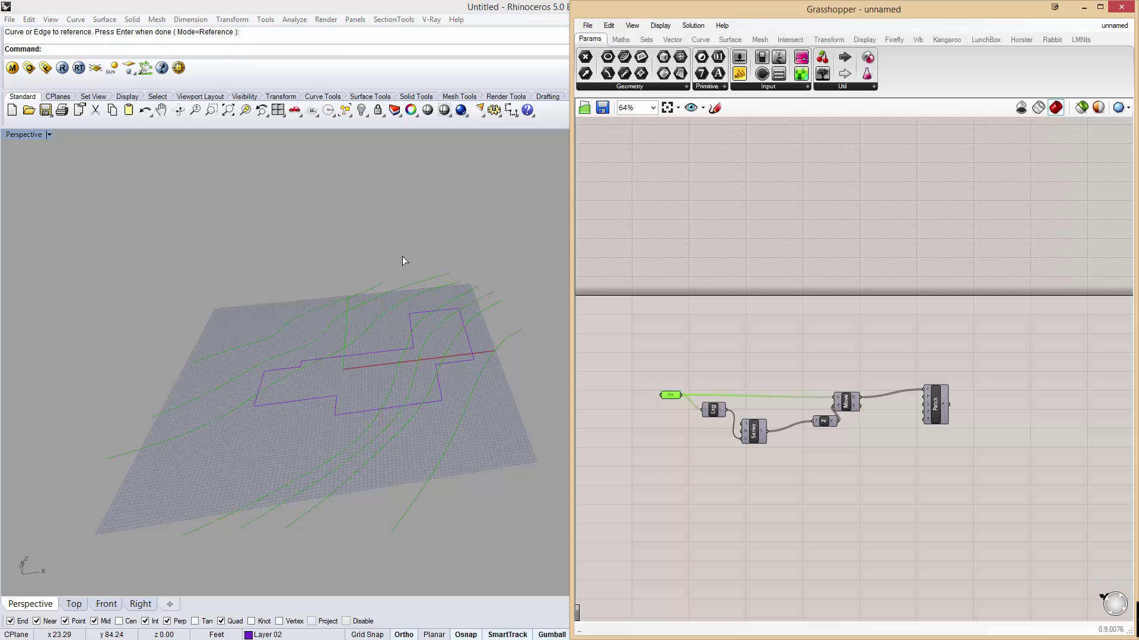
Step: Shift the list length (Lng) and Z vector components slightly to tidy the wiring around Series
{"action": "left_click_drag", "start_coordinate": [711, 409], "coordinate": [704, 423]}
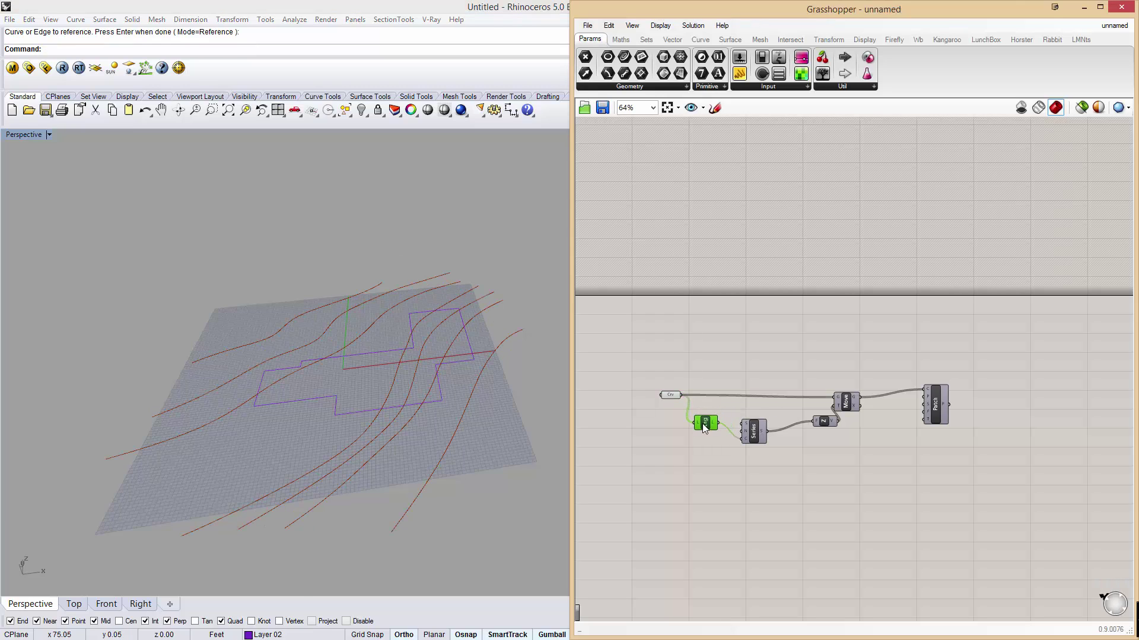
{"action": "left_click", "coordinate": [754, 439]}
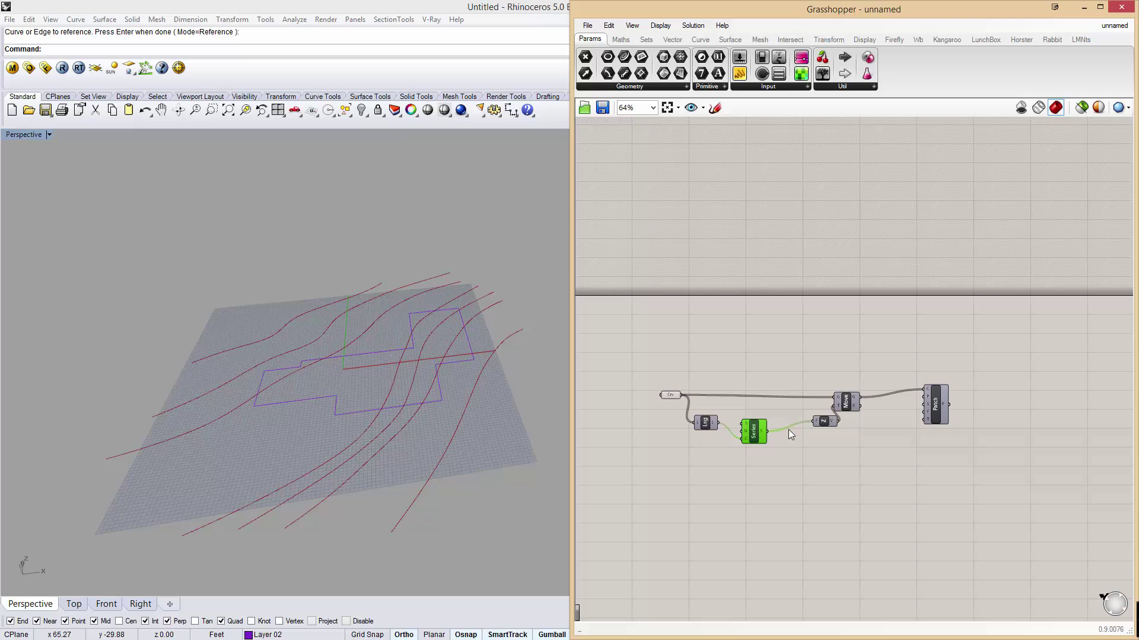
{"action": "left_click_drag", "start_coordinate": [830, 419], "coordinate": [818, 420]}
Step: Turn on the Move component's preview, examine the raised contour curves from low angles, and turn the preview off again
{"action": "left_click", "coordinate": [842, 402]}
{"action": "right_click", "coordinate": [848, 400]}
{"action": "left_click", "coordinate": [876, 422]}
{"action": "right_click_drag", "start_coordinate": [539, 423], "coordinate": [511, 380]}
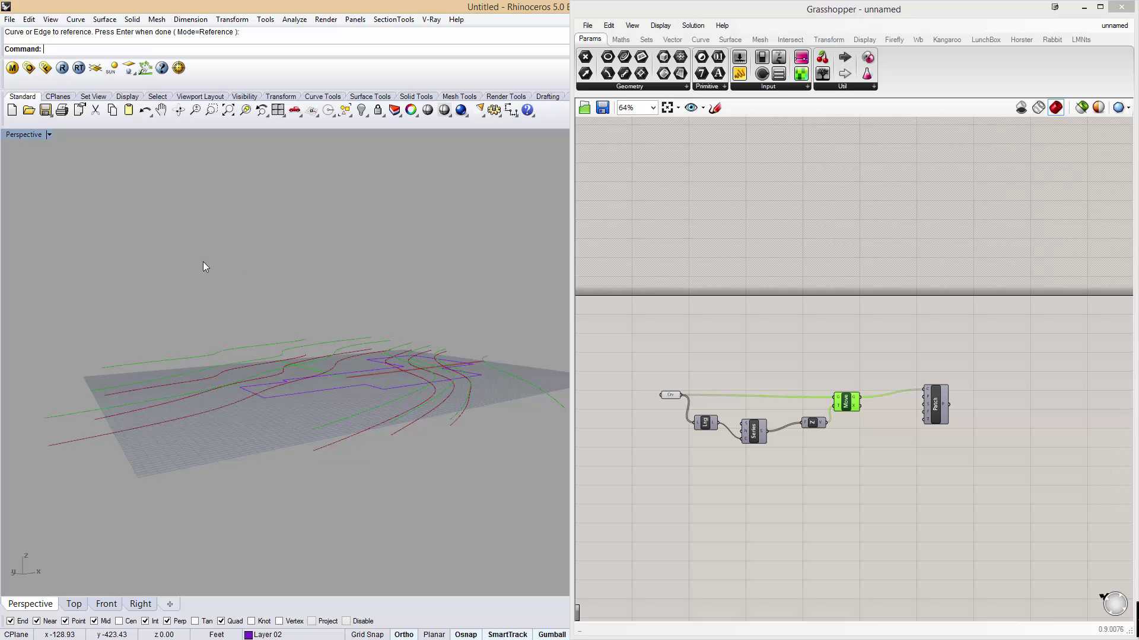
{"action": "right_click_drag", "start_coordinate": [237, 417], "coordinate": [367, 373]}
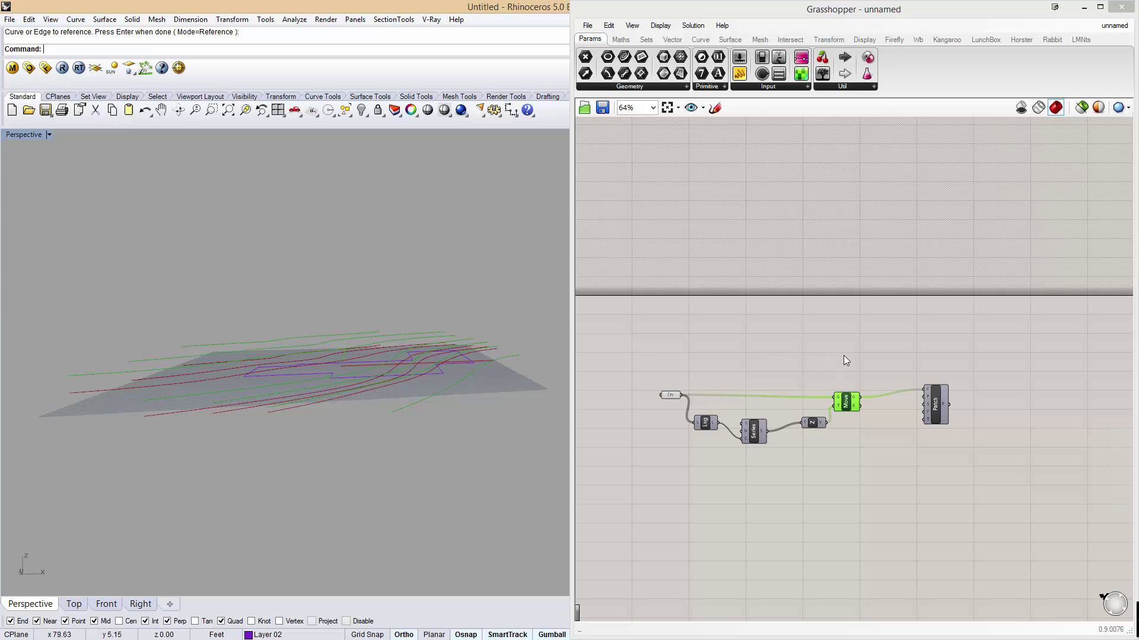
{"action": "left_click", "coordinate": [846, 371]}
{"action": "right_click", "coordinate": [849, 406]}
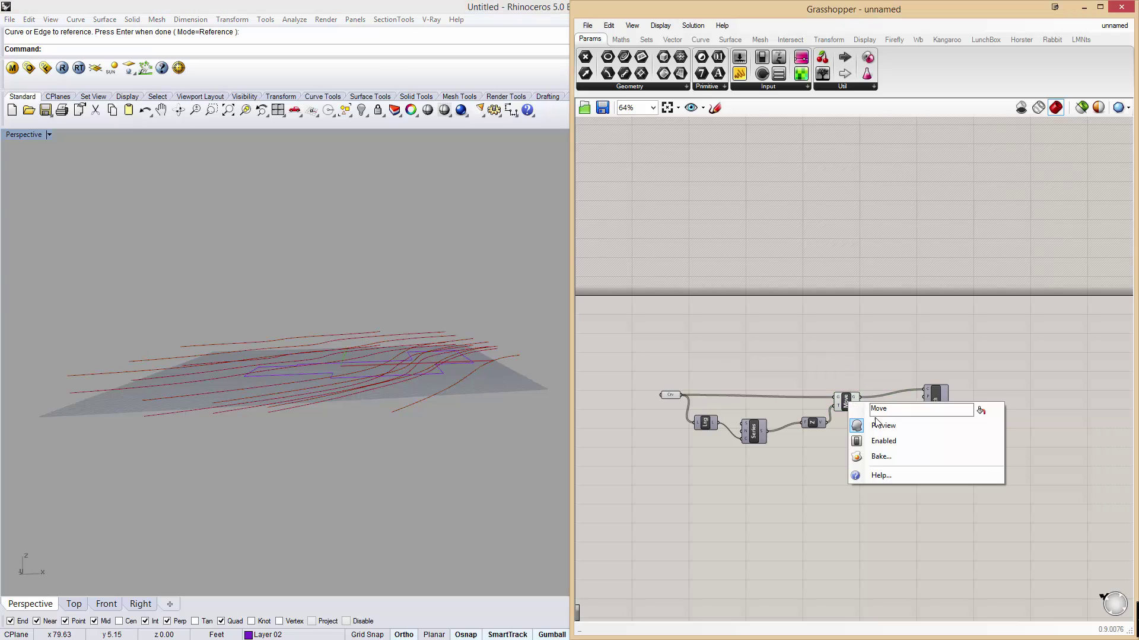
{"action": "left_click", "coordinate": [879, 423]}
Step: Clear the referenced contour curves from the Crv parameter so the set can be picked again
{"action": "left_click", "coordinate": [672, 394]}
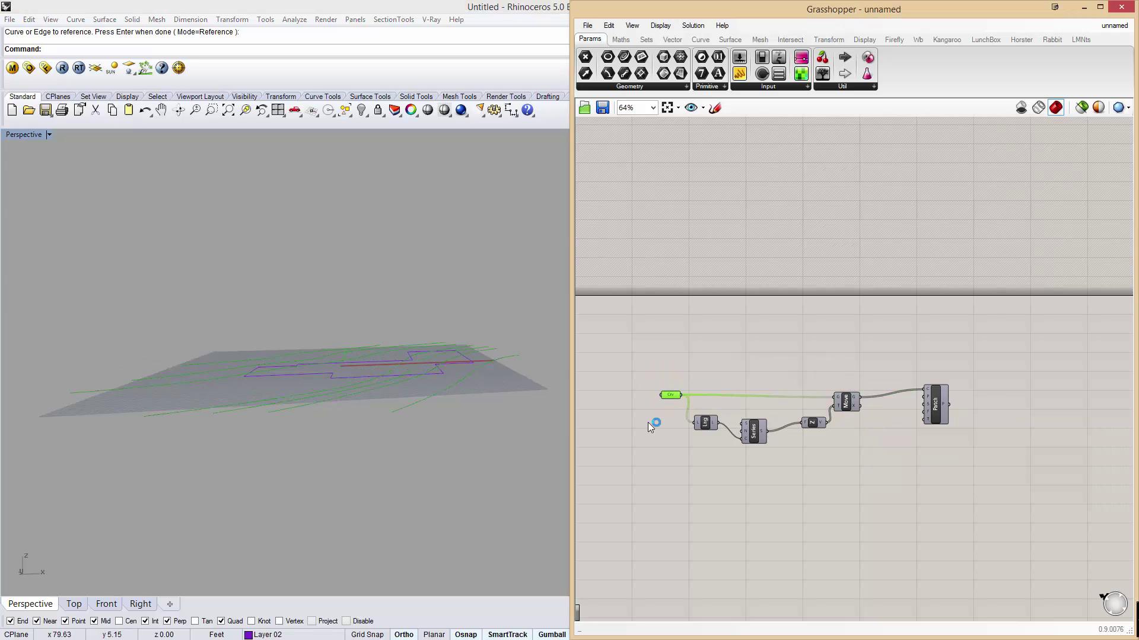
{"action": "right_click", "coordinate": [675, 382]}
{"action": "left_click", "coordinate": [721, 546]}
{"action": "left_click", "coordinate": [670, 394]}
{"action": "right_click", "coordinate": [673, 393]}
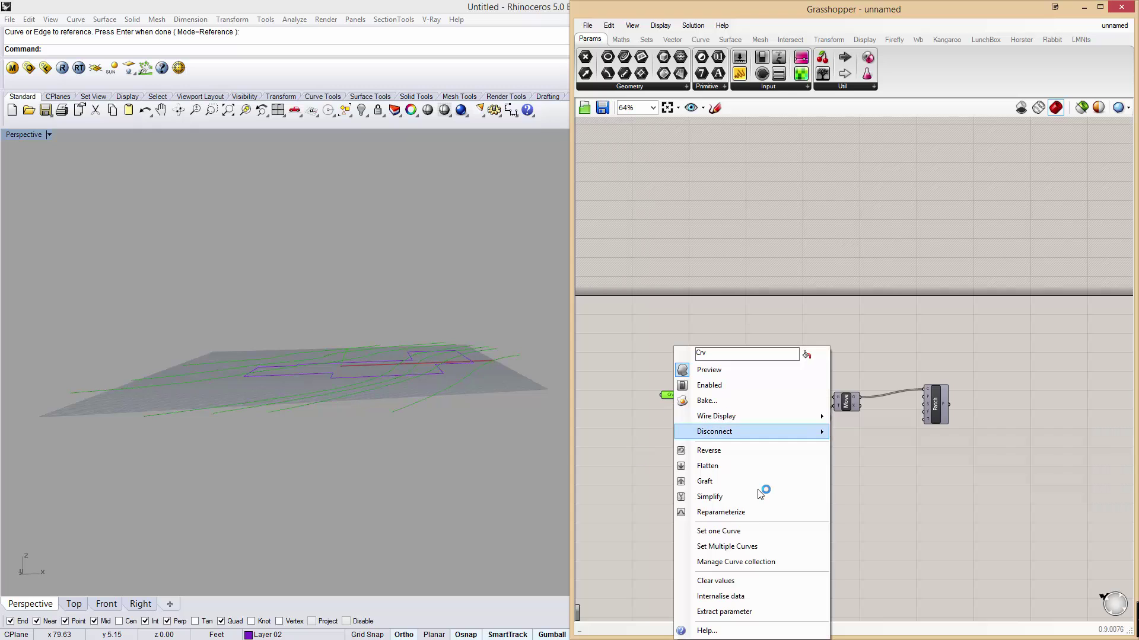
{"action": "left_click", "coordinate": [664, 397]}
{"action": "left_click", "coordinate": [668, 396]}
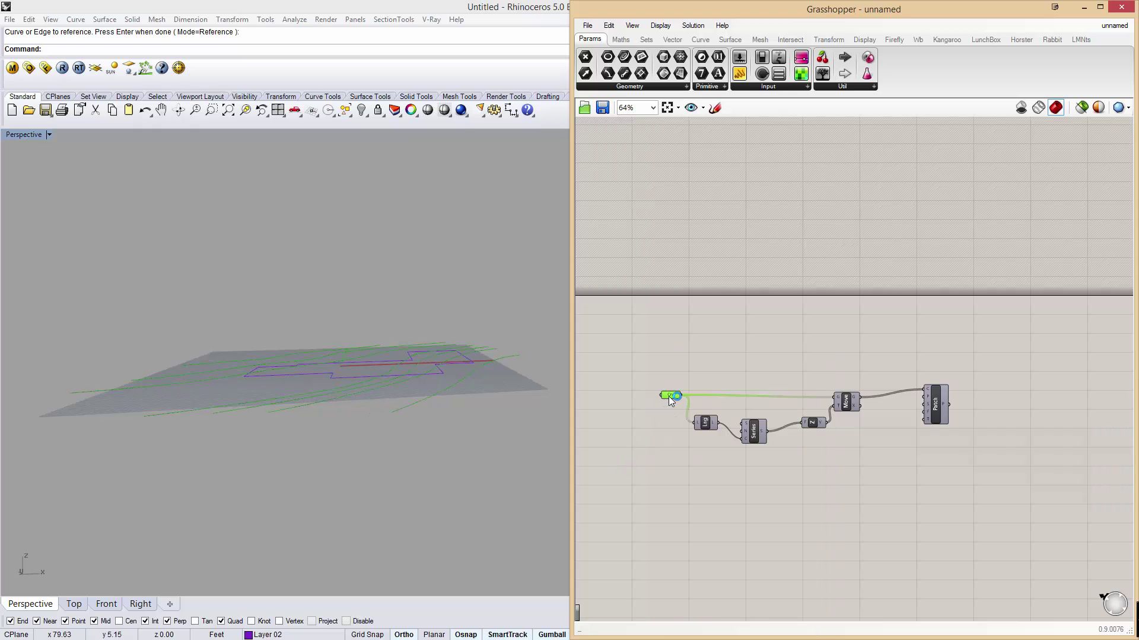
{"action": "right_click", "coordinate": [668, 396]}
Step: Create two intermediate contours between the two easternmost curves with TweenCurves, using Number=2 and MatchMethod=Refit
{"action": "right_click_drag", "start_coordinate": [504, 522], "coordinate": [422, 494]}
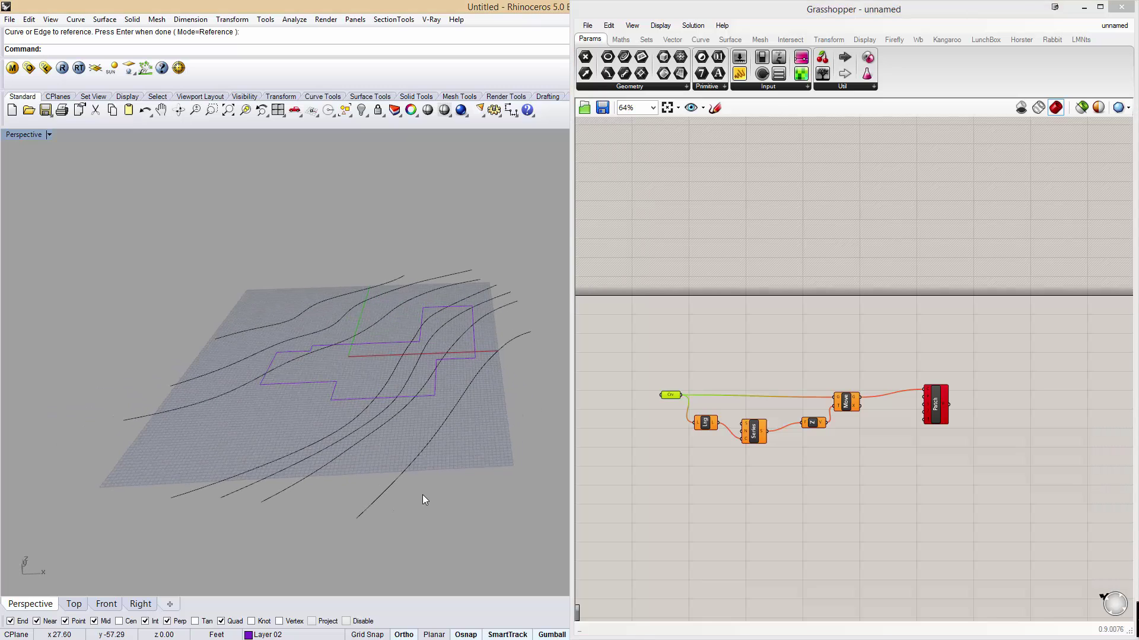
{"action": "type", "text": "eenCurves"}
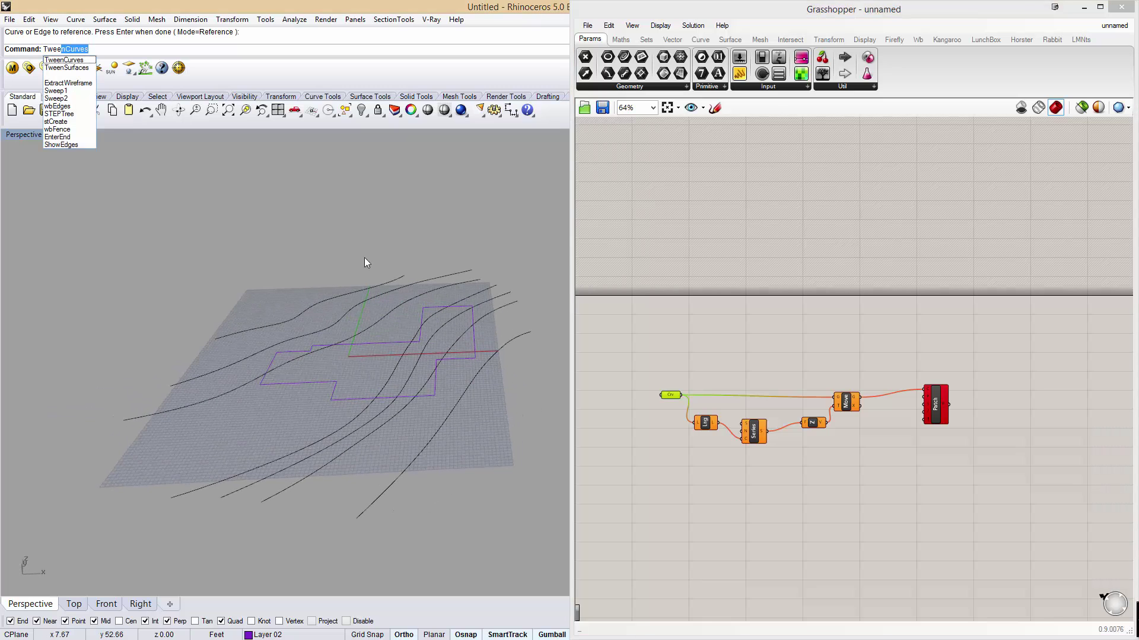
{"action": "left_click", "coordinate": [75, 59]}
{"action": "left_click", "coordinate": [423, 447]}
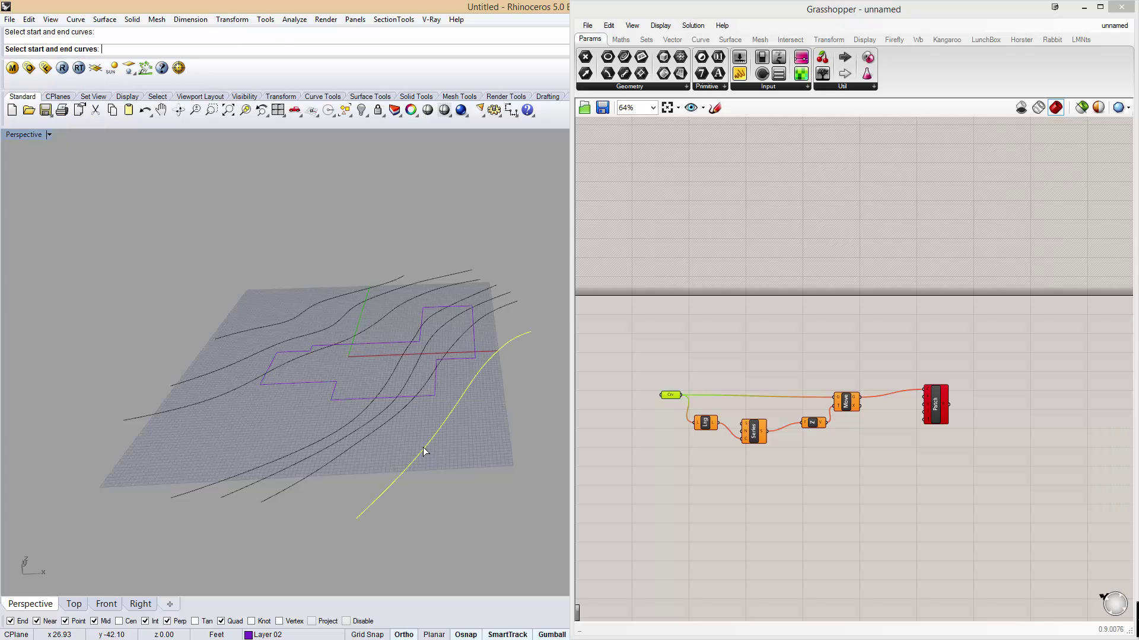
{"action": "left_click", "coordinate": [410, 405]}
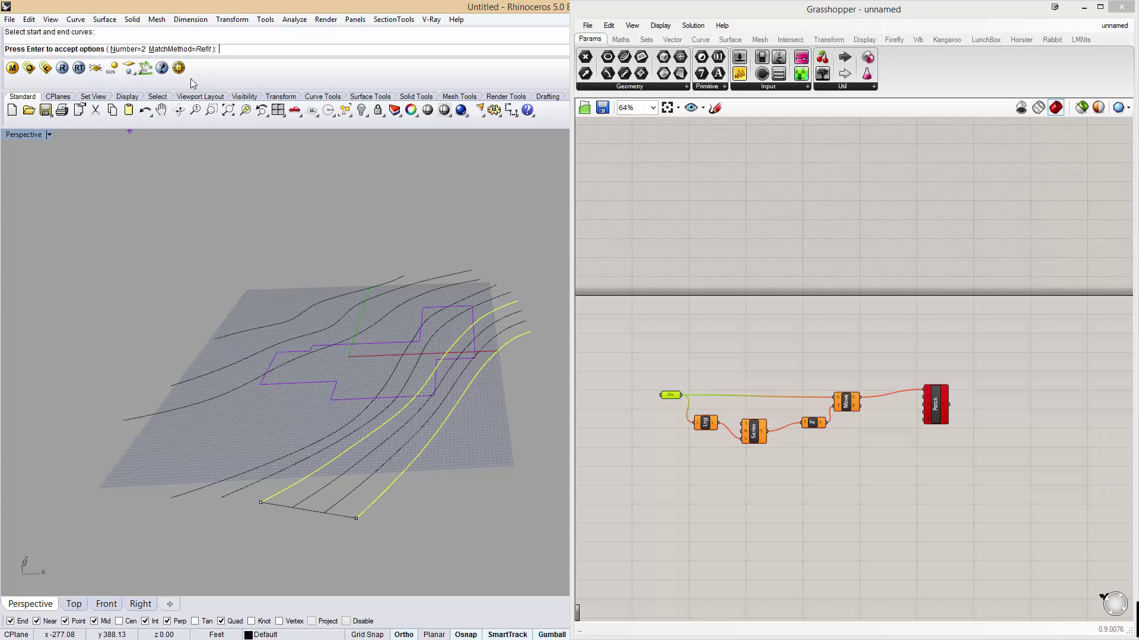
{"action": "right_click", "coordinate": [364, 410]}
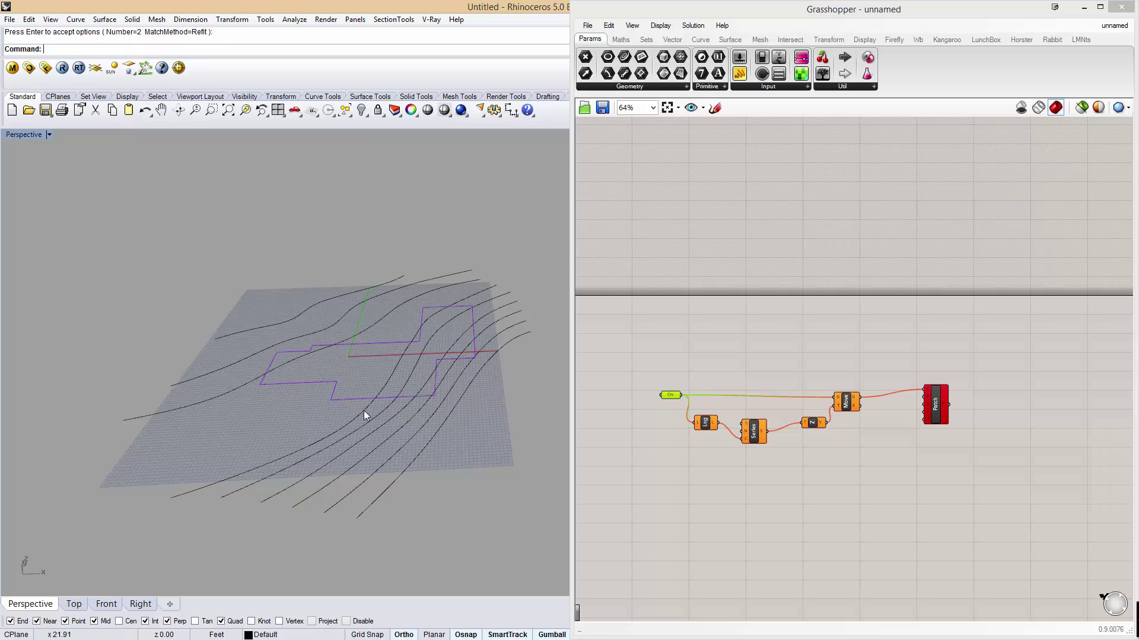
Step: Try to tween two curves across the wide central gap between the eastern and western contour groups, with MatchMethod=None
{"action": "right_click", "coordinate": [246, 459]}
{"action": "left_click", "coordinate": [253, 468]}
{"action": "left_click", "coordinate": [208, 395]}
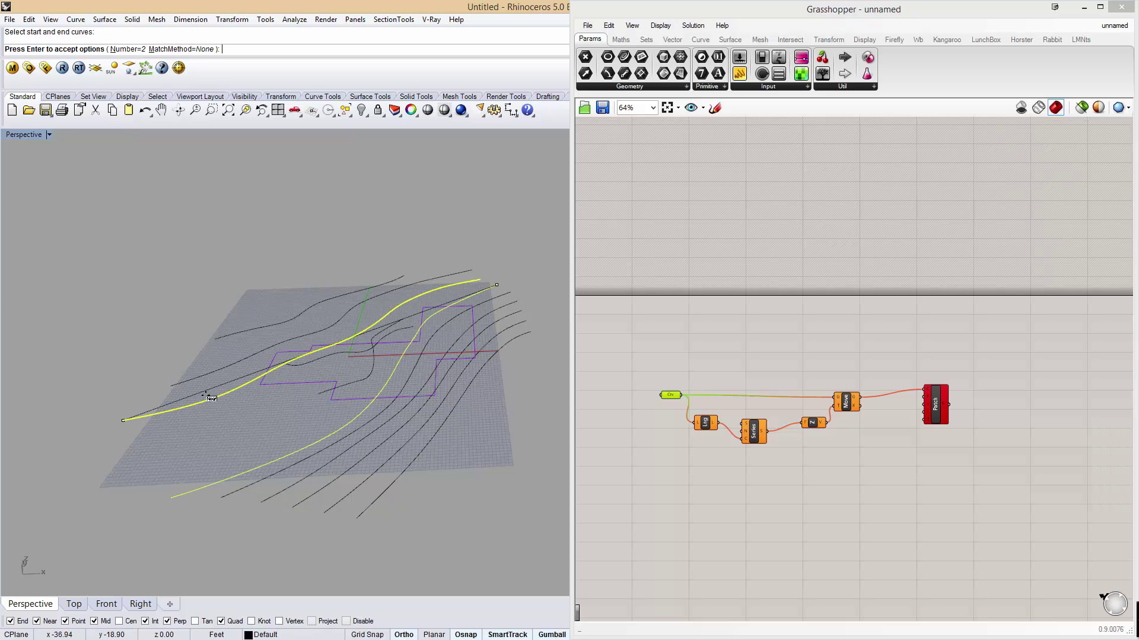
{"action": "right_click", "coordinate": [204, 197]}
Step: Delete the two distorted tween curves in the central gap
{"action": "right_click_drag", "start_coordinate": [288, 416], "coordinate": [288, 440]}
{"action": "left_click", "coordinate": [365, 370]}
{"action": "key", "text": "Delete"}
{"action": "left_click", "coordinate": [357, 364]}
{"action": "key", "text": "Delete"}
Step: Create one intermediate contour between the second and third curves from the west with TweenCurves, using Number=1 and MatchMethod=Refit
{"action": "key", "text": "Return"}
{"action": "left_click", "coordinate": [221, 446]}
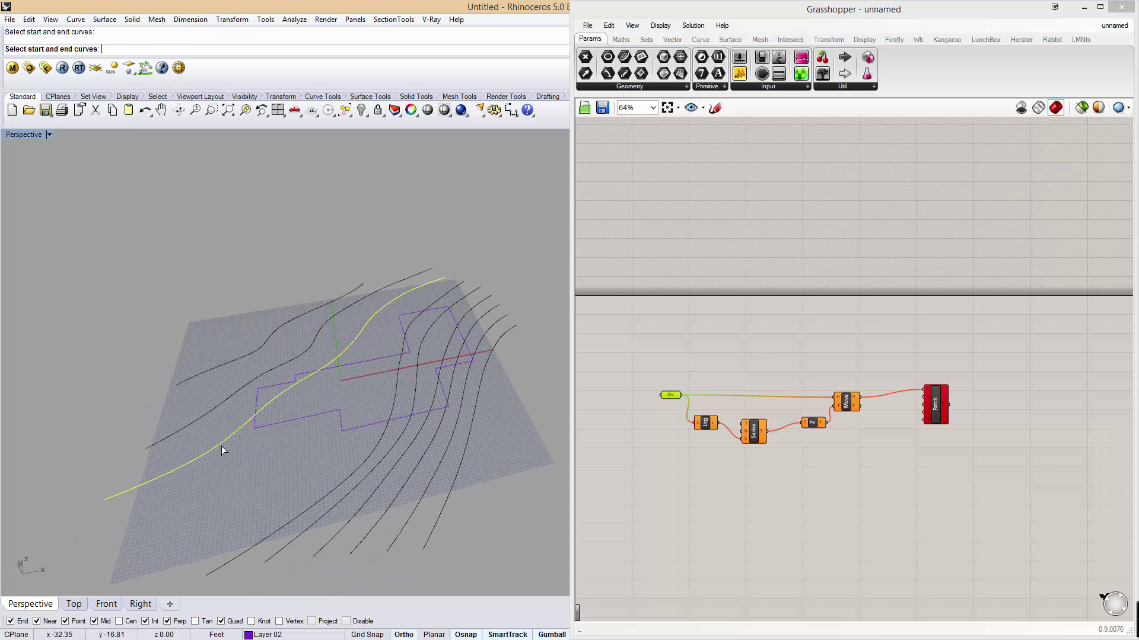
{"action": "left_click", "coordinate": [209, 407]}
{"action": "left_click", "coordinate": [128, 49]}
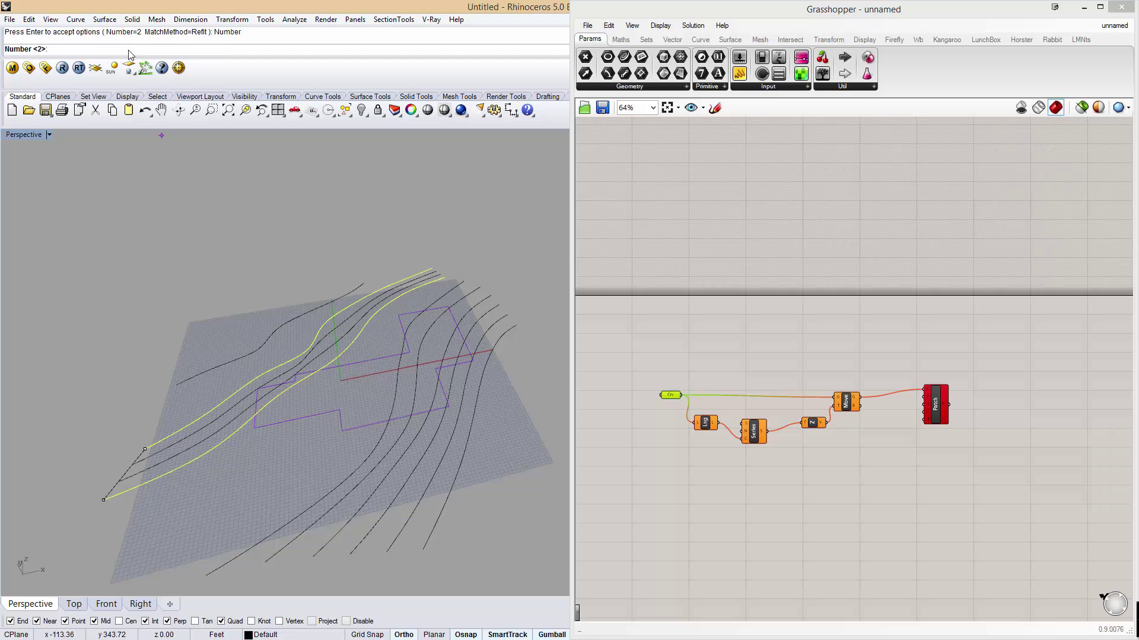
{"action": "type", "text": "1"}
{"action": "key", "text": "Return"}
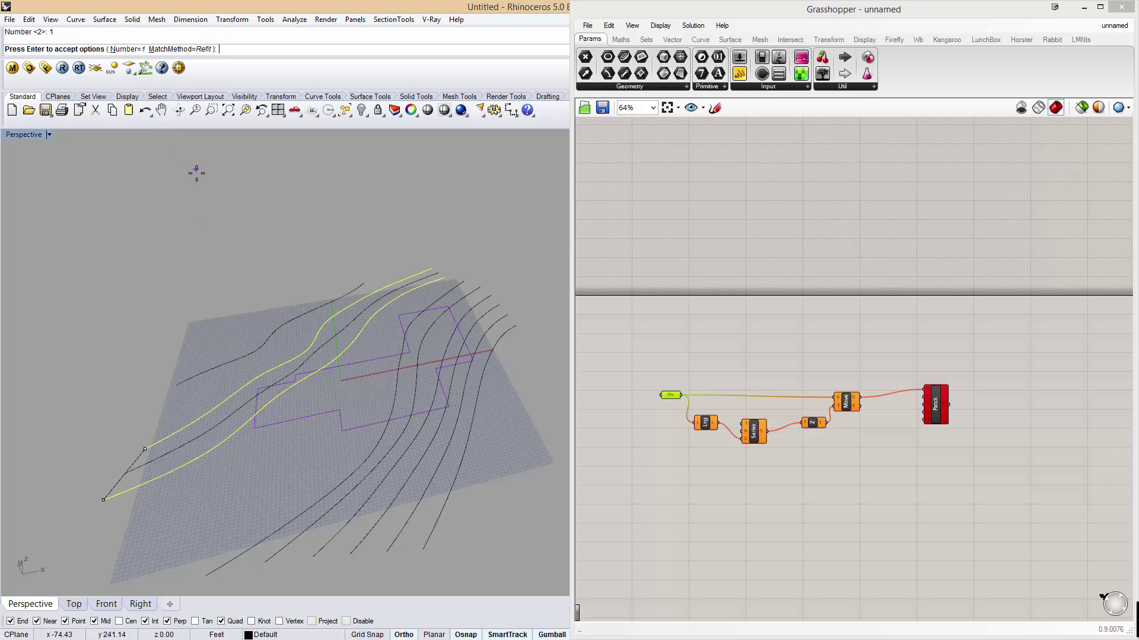
{"action": "key", "text": "Return"}
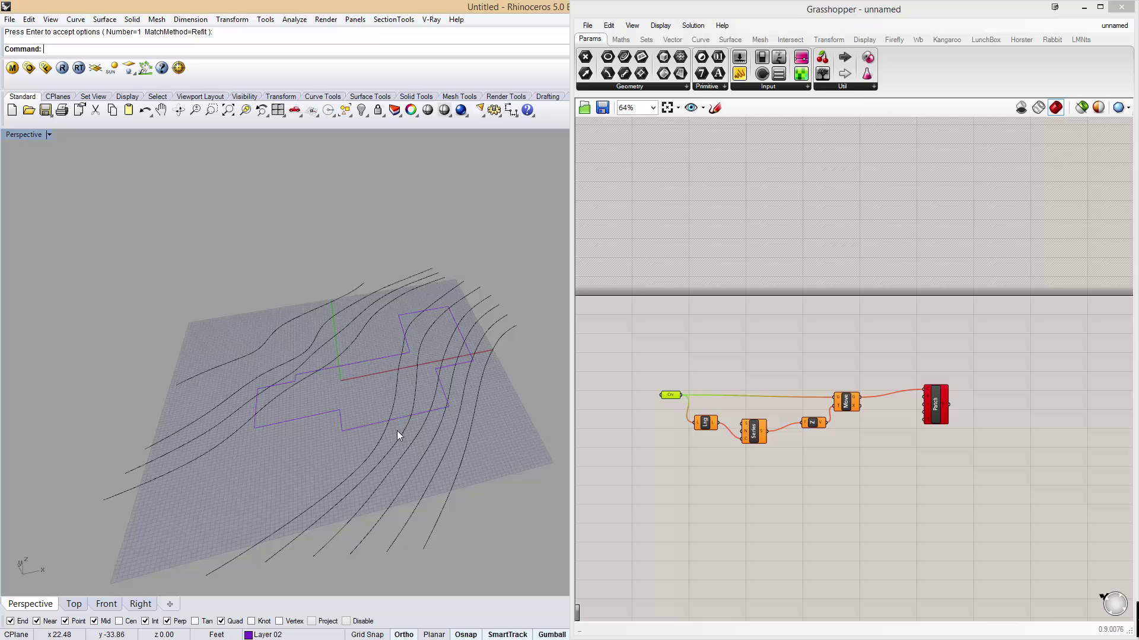
Step: Reference all ten contour curves in the Crv parameter with Set Multiple Curves, picking them in order from the east end to the west end
{"action": "right_click_drag", "start_coordinate": [396, 431], "coordinate": [436, 382]}
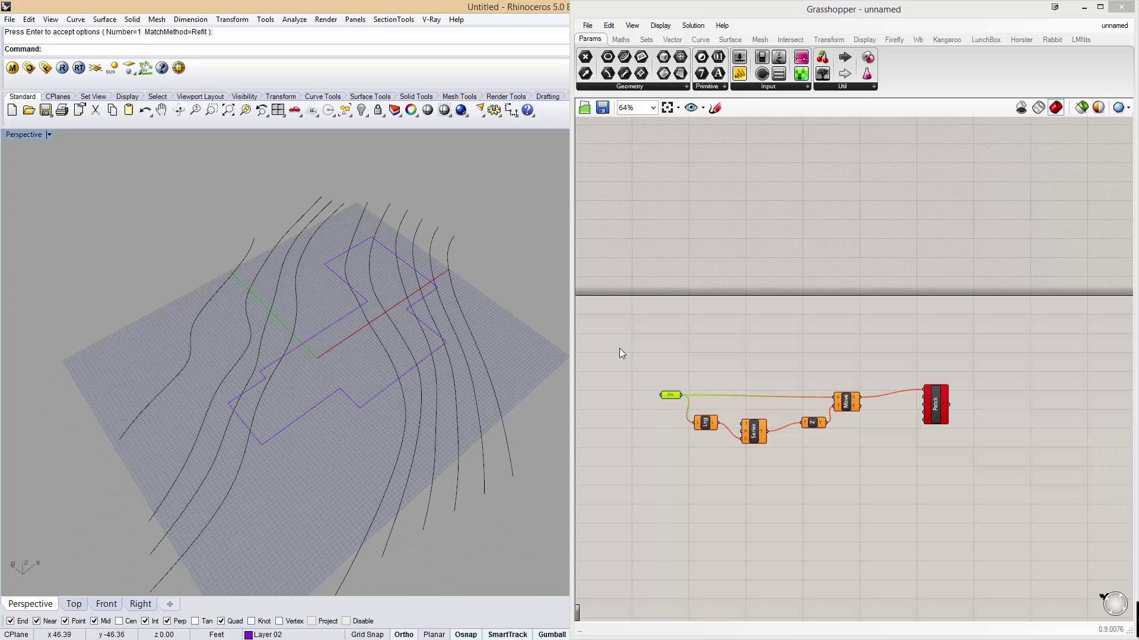
{"action": "left_click", "coordinate": [619, 348]}
{"action": "right_click", "coordinate": [671, 394]}
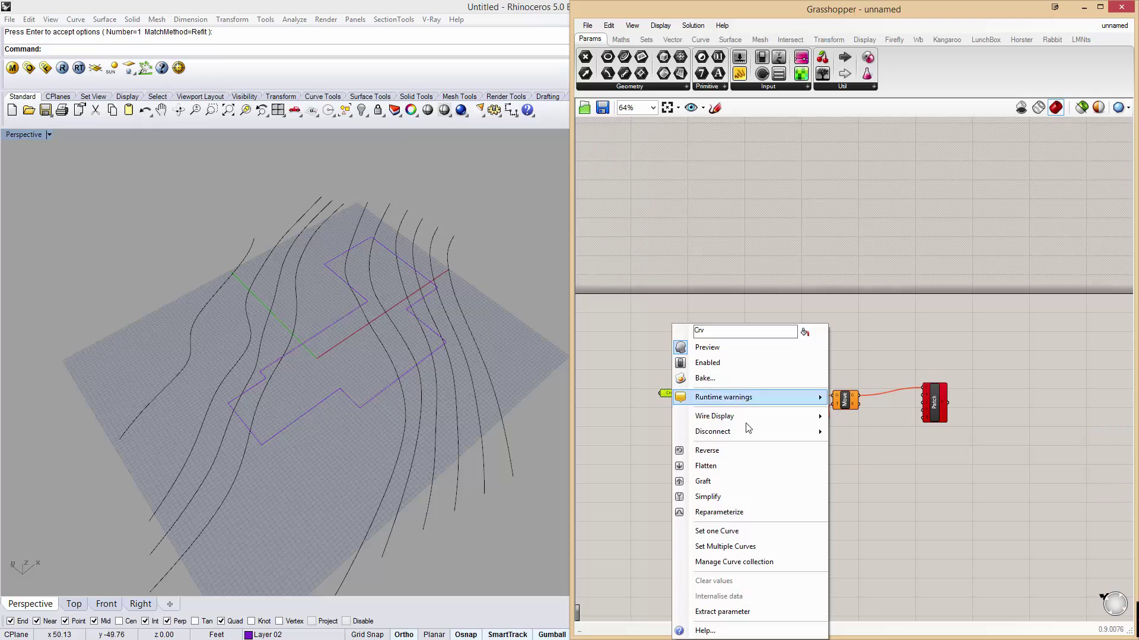
{"action": "left_click", "coordinate": [724, 546]}
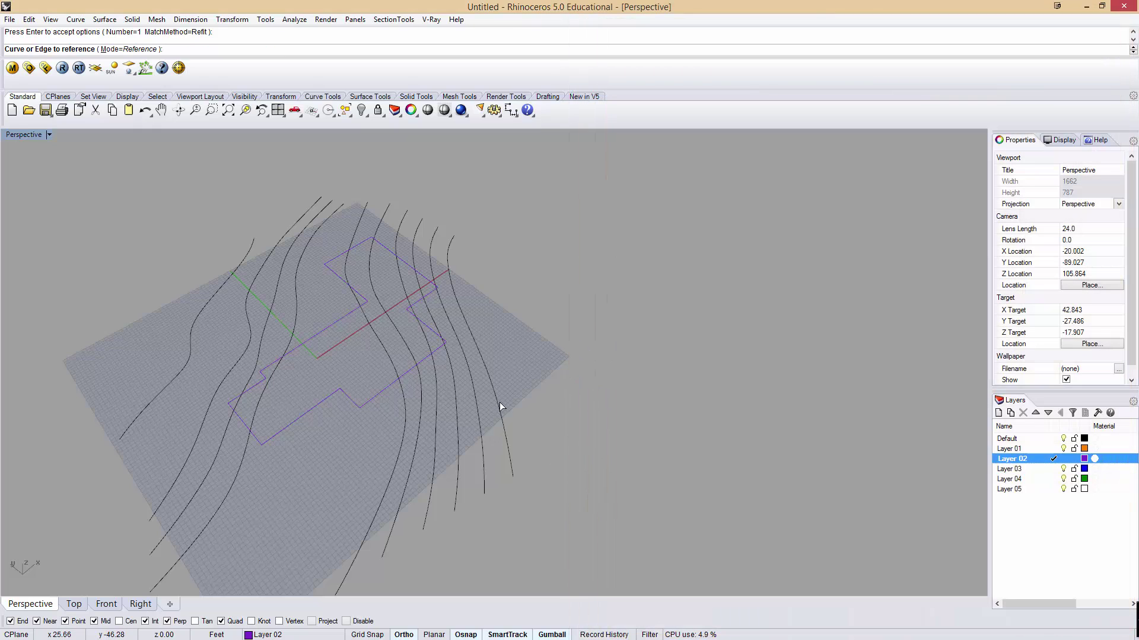
{"action": "left_click", "coordinate": [498, 408]}
{"action": "left_click", "coordinate": [469, 422]}
{"action": "left_click", "coordinate": [451, 431]}
{"action": "left_click", "coordinate": [437, 435]}
{"action": "left_click", "coordinate": [418, 443]}
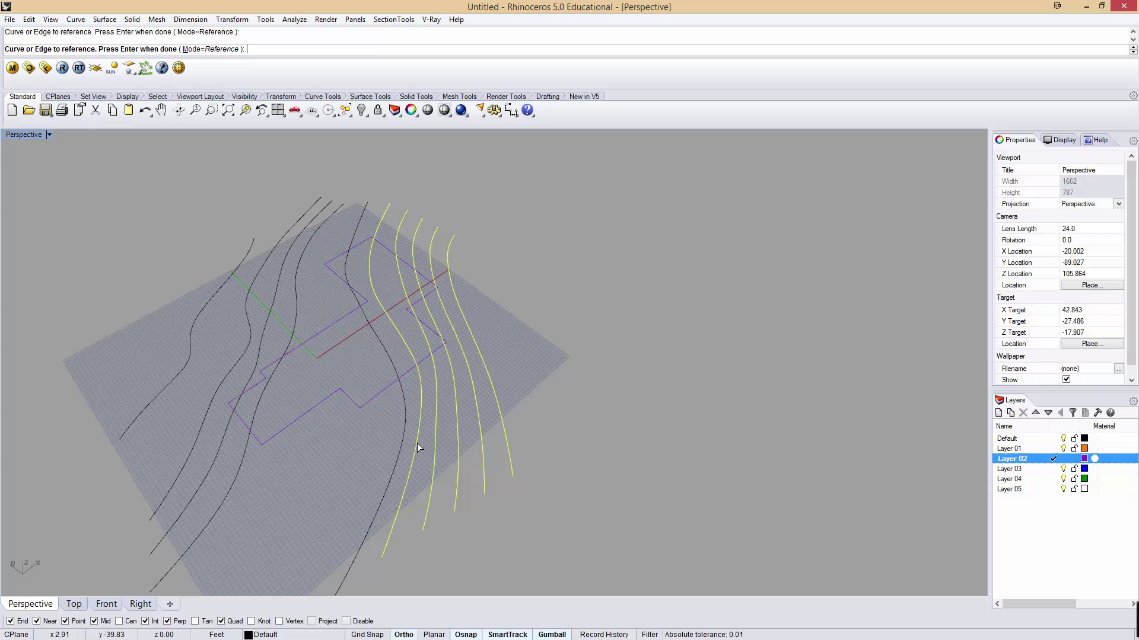
{"action": "left_click", "coordinate": [403, 449]}
{"action": "left_click", "coordinate": [227, 454]}
{"action": "left_click", "coordinate": [201, 445]}
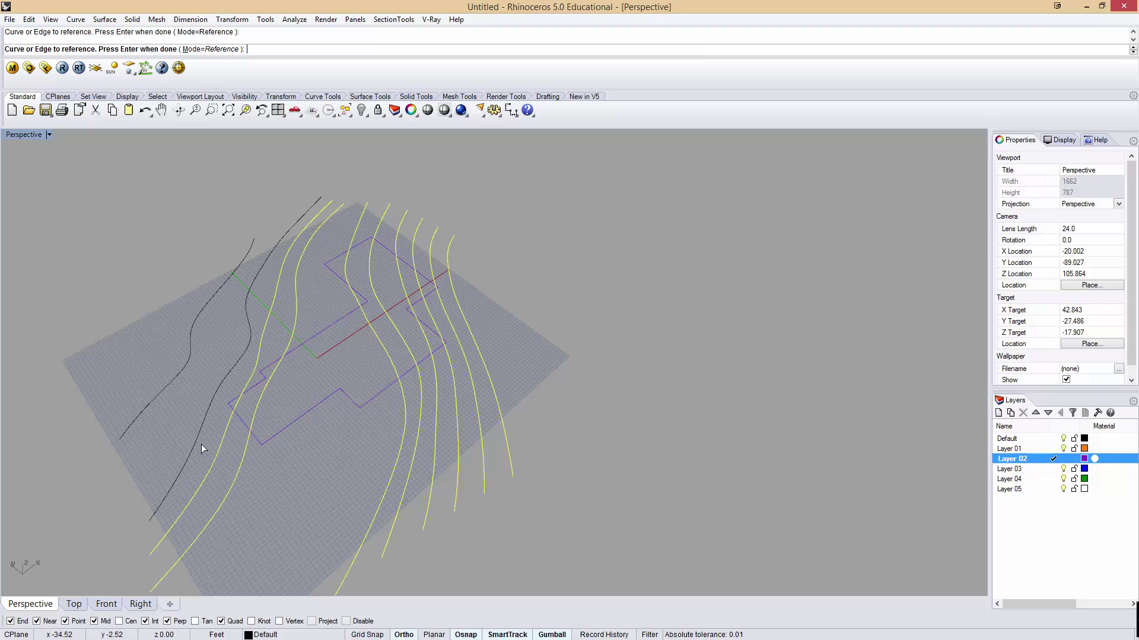
{"action": "left_click", "coordinate": [166, 393]}
{"action": "key", "text": "Return"}
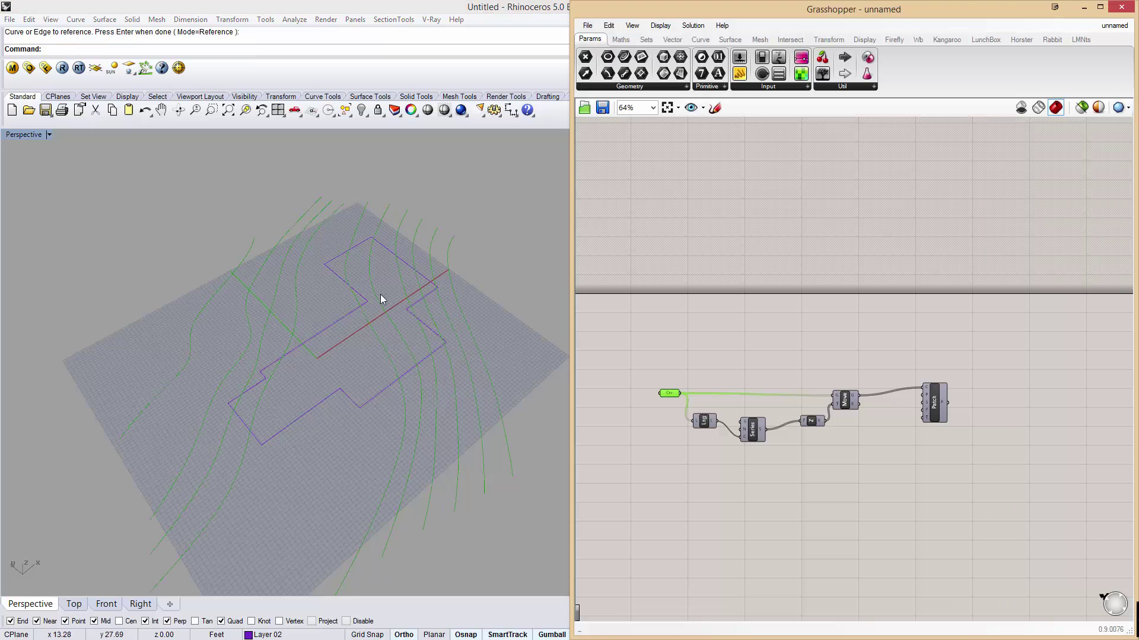
Step: Turn on the Patch component's preview and inspect the terrain surface from a low angle
{"action": "left_click", "coordinate": [842, 408]}
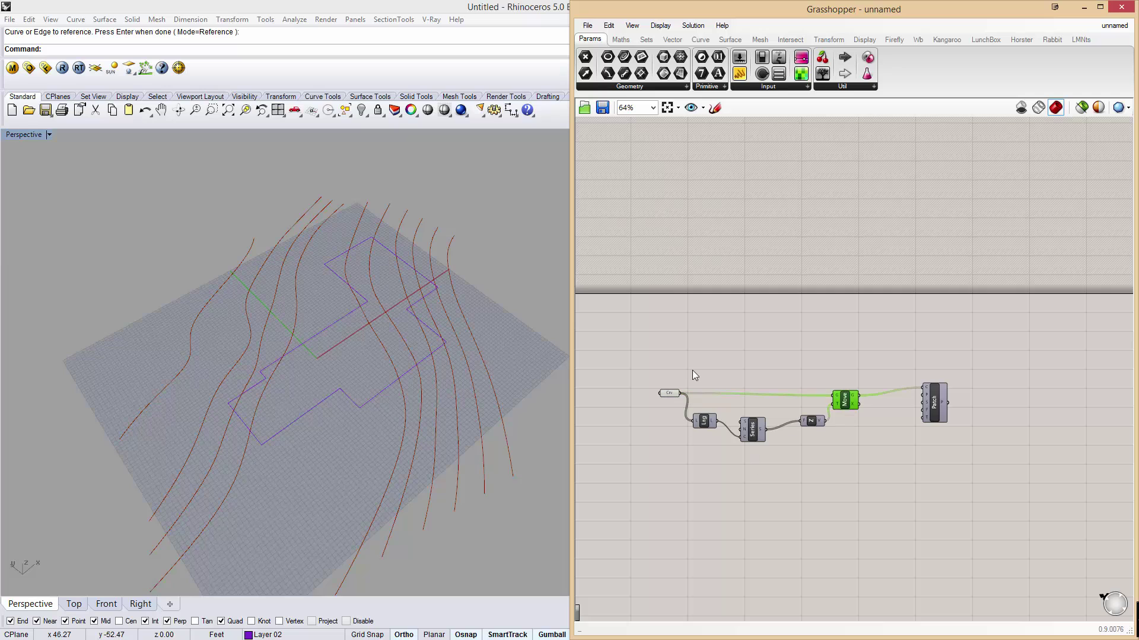
{"action": "left_click_drag", "start_coordinate": [697, 365], "coordinate": [857, 485]}
{"action": "left_click", "coordinate": [936, 408]}
{"action": "right_click", "coordinate": [935, 408]}
{"action": "left_click", "coordinate": [970, 428]}
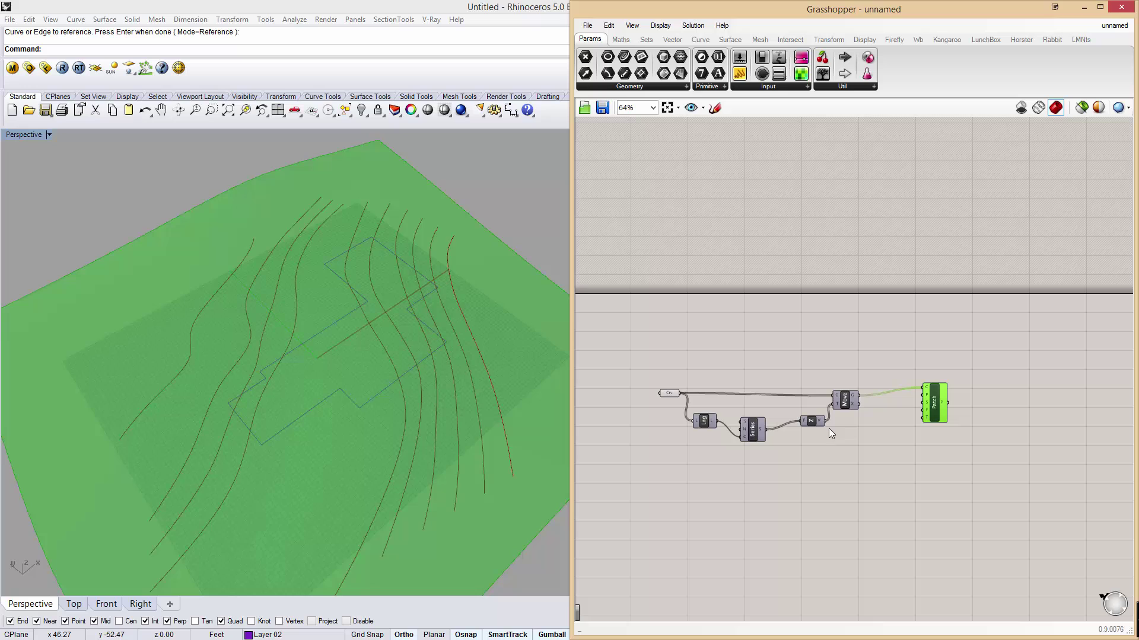
{"action": "right_click_drag", "start_coordinate": [367, 379], "coordinate": [266, 307]}
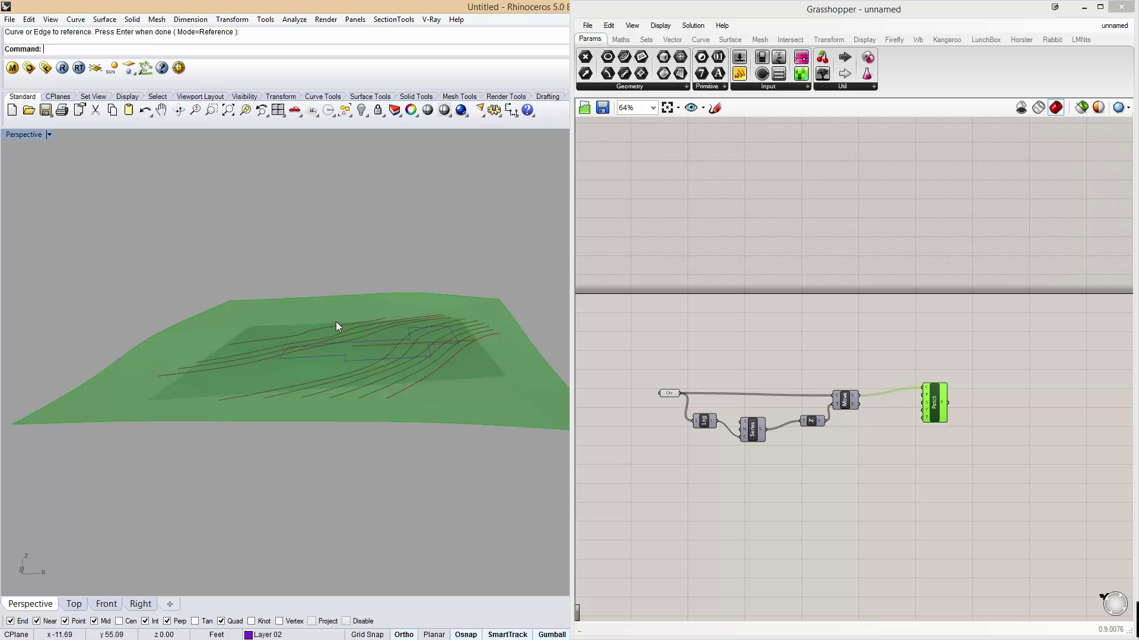
Step: Bake the Patch component's terrain surface to Layer 04 with the colour set by layer
{"action": "left_click", "coordinate": [905, 379]}
{"action": "left_click", "coordinate": [932, 408]}
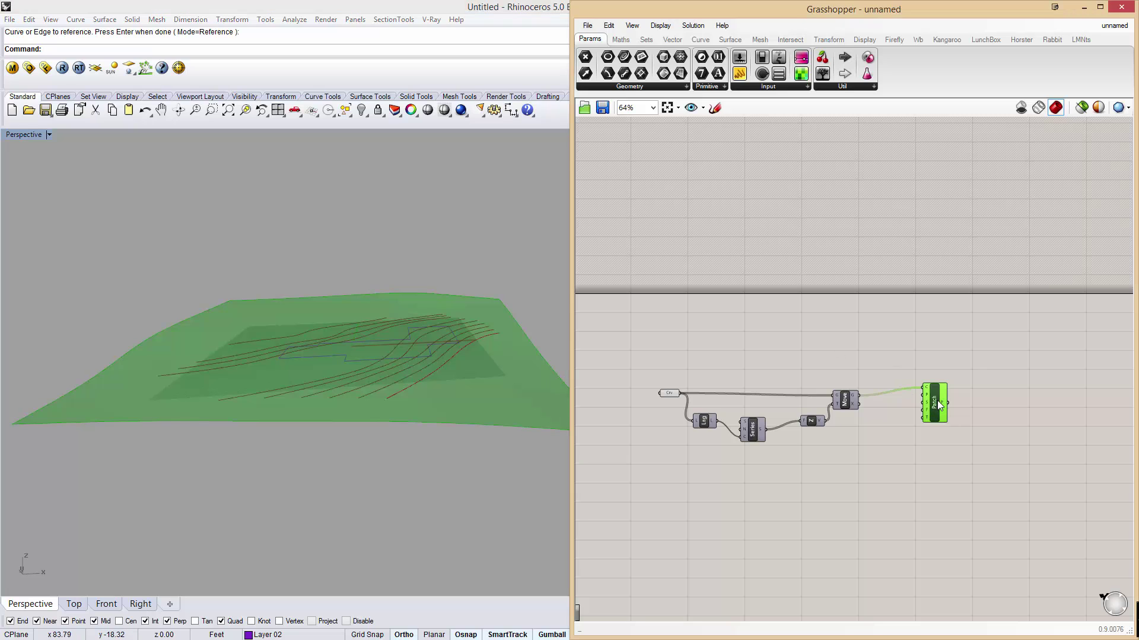
{"action": "right_click", "coordinate": [939, 406]}
{"action": "left_click", "coordinate": [985, 455]}
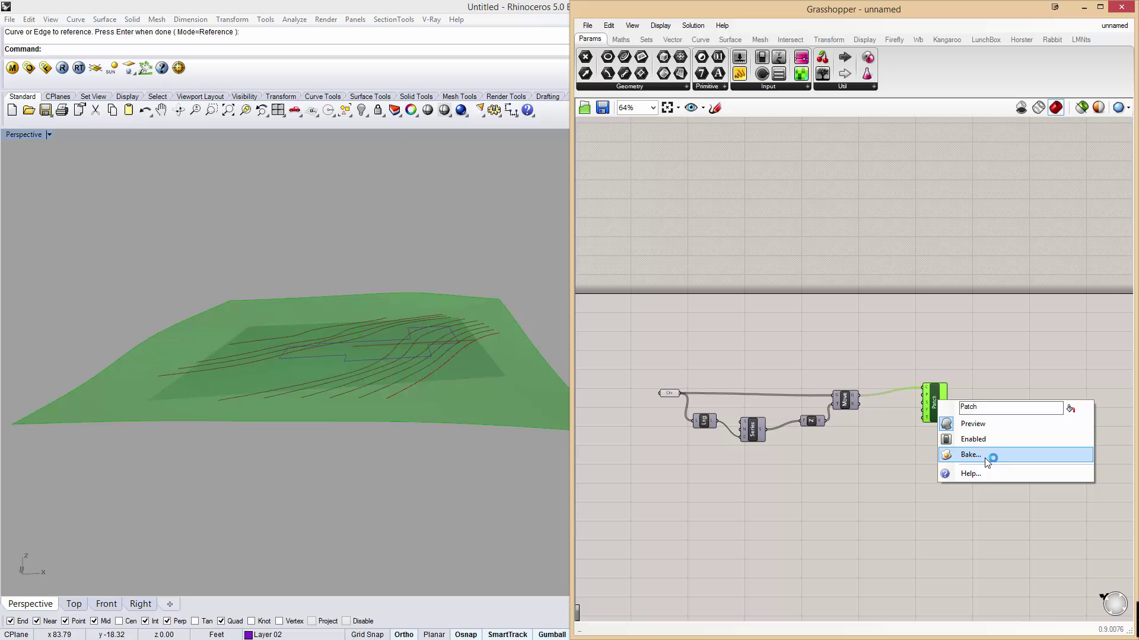
{"action": "left_click", "coordinate": [975, 408]}
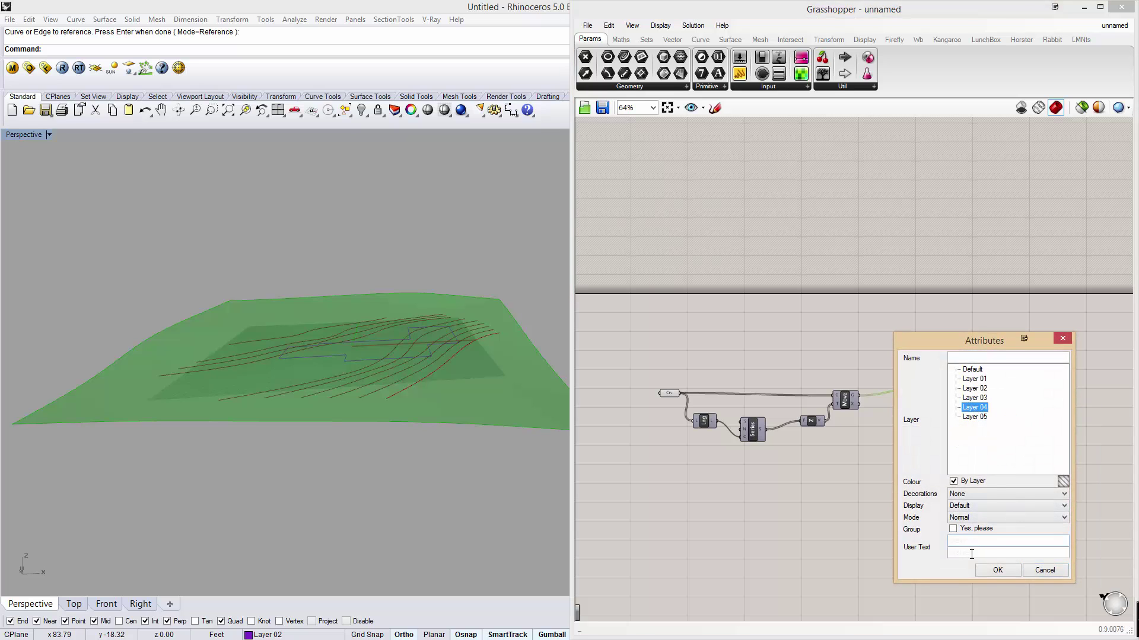
{"action": "left_click", "coordinate": [998, 571]}
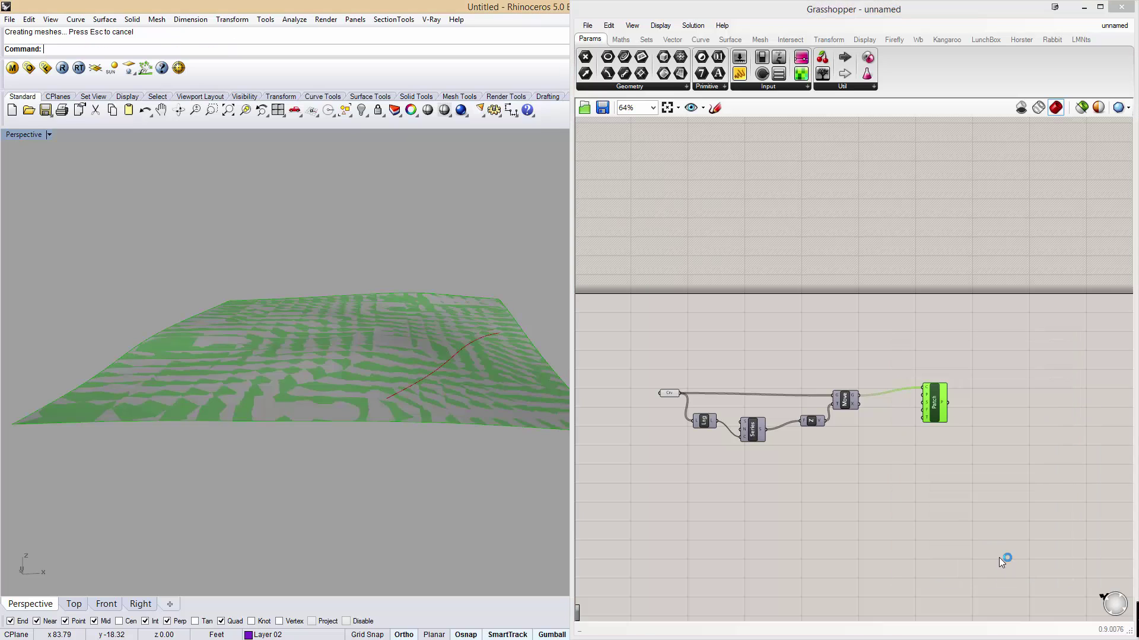
Step: Close the Grasshopper window and examine the baked terrain surface in Rhino from above and from underneath
{"action": "left_click", "coordinate": [1123, 9]}
{"action": "left_click", "coordinate": [522, 394]}
{"action": "right_click_drag", "start_coordinate": [522, 394], "coordinate": [404, 398]}
{"action": "right_click_drag", "start_coordinate": [456, 371], "coordinate": [492, 371], "text": "shift"}
{"action": "left_click", "coordinate": [743, 306]}
{"action": "right_click_drag", "start_coordinate": [730, 292], "coordinate": [755, 233]}
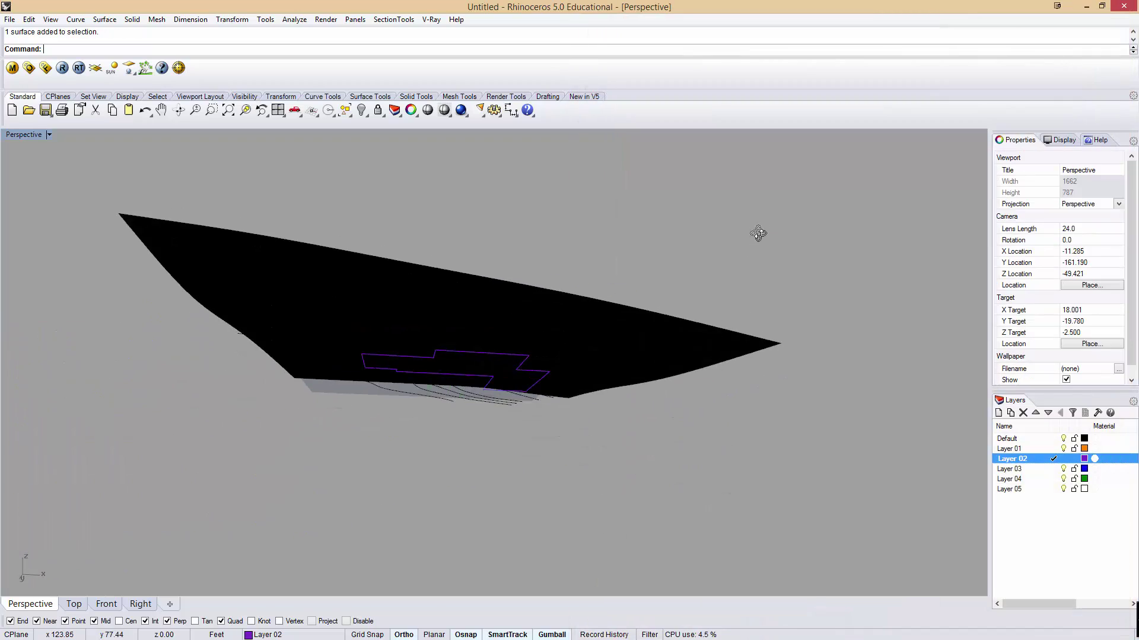
Step: Project the purple building footprint curve onto the baked terrain surface, keeping the original curve
{"action": "left_click", "coordinate": [438, 355]}
{"action": "right_click_drag", "start_coordinate": [441, 309], "coordinate": [427, 403]}
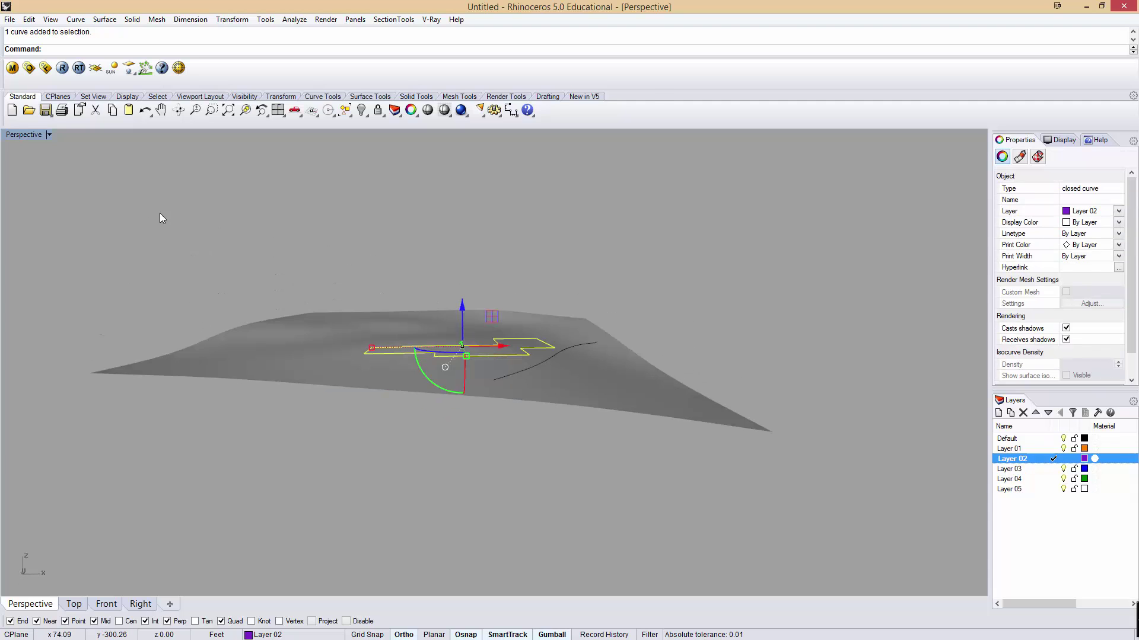
{"action": "right_click_drag", "start_coordinate": [424, 249], "coordinate": [451, 344]}
{"action": "right_click_drag", "start_coordinate": [455, 332], "coordinate": [535, 315], "text": "shift"}
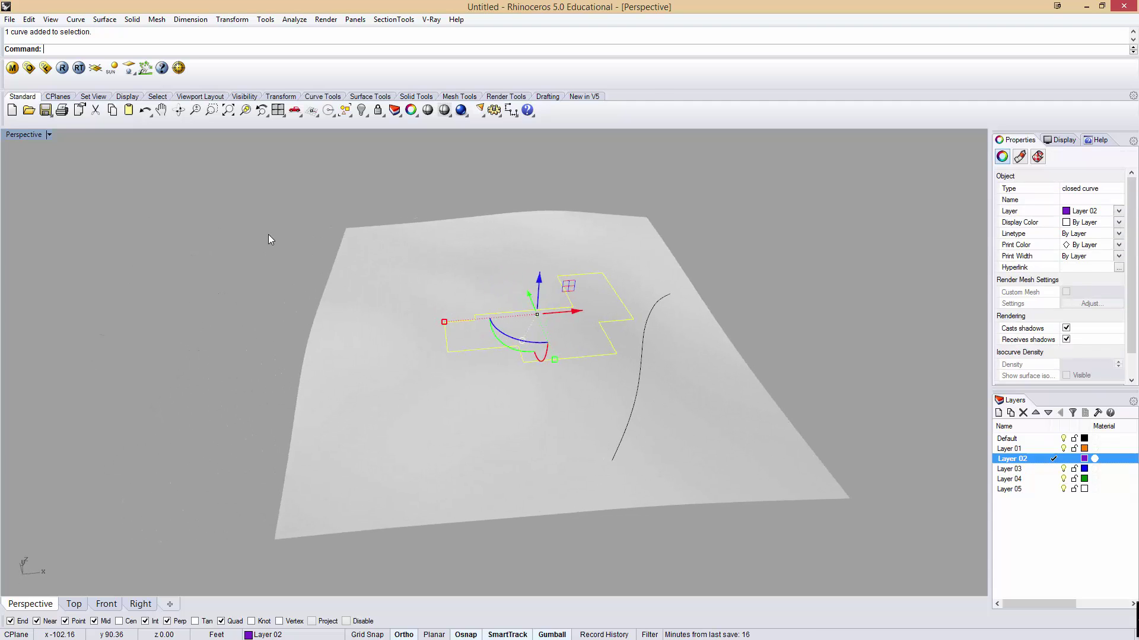
{"action": "type", "text": "t"}
{"action": "key", "text": "Return"}
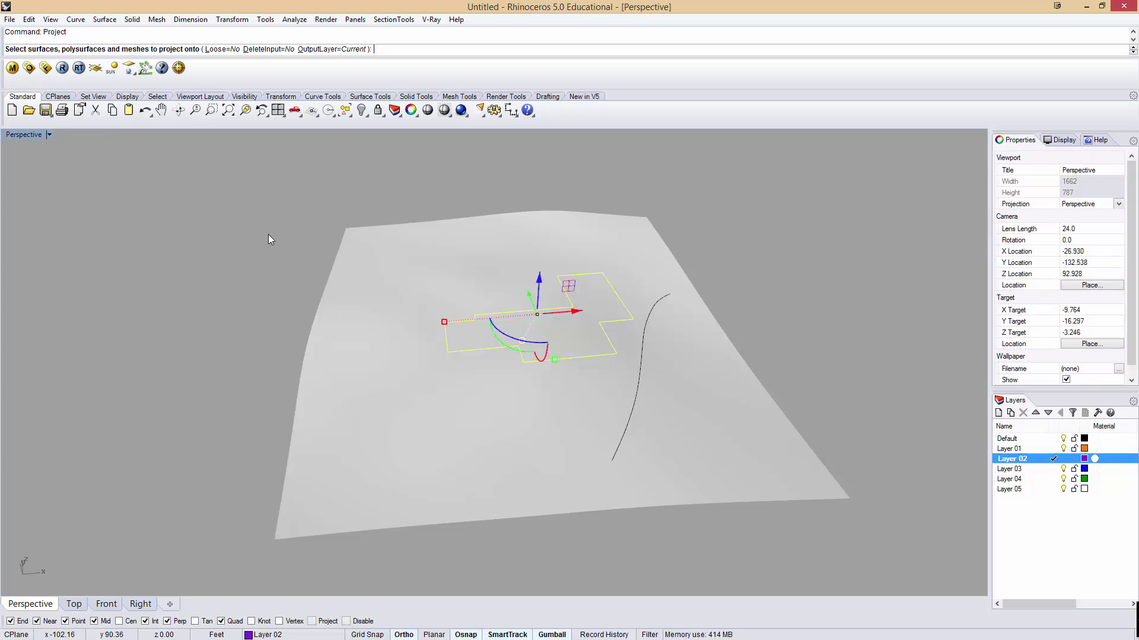
{"action": "left_click", "coordinate": [465, 390]}
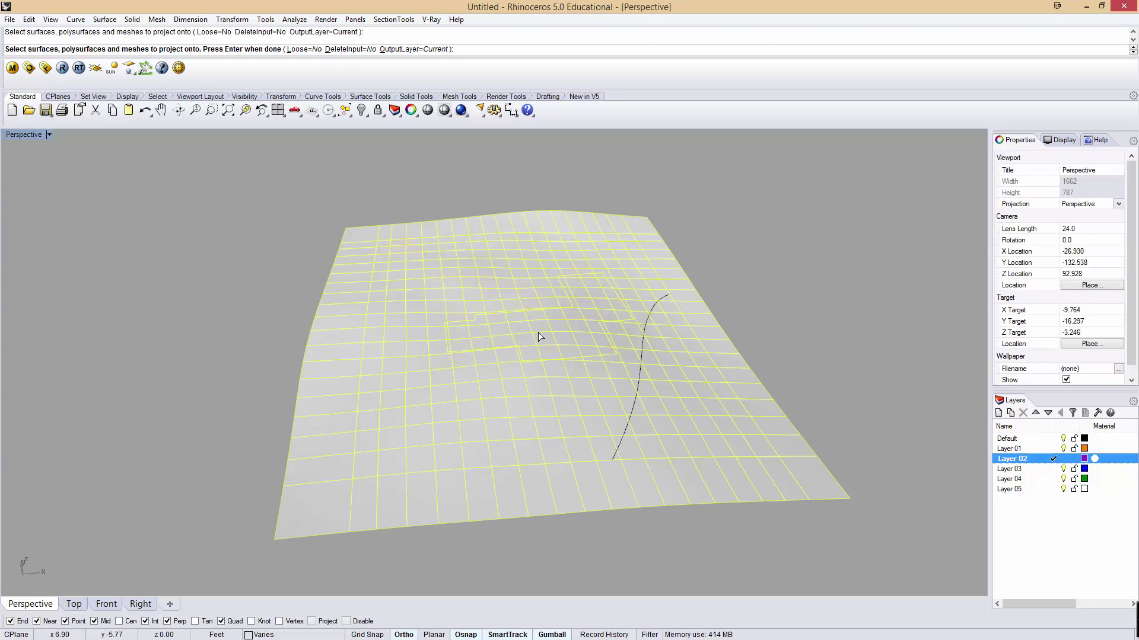
{"action": "key", "text": "Return"}
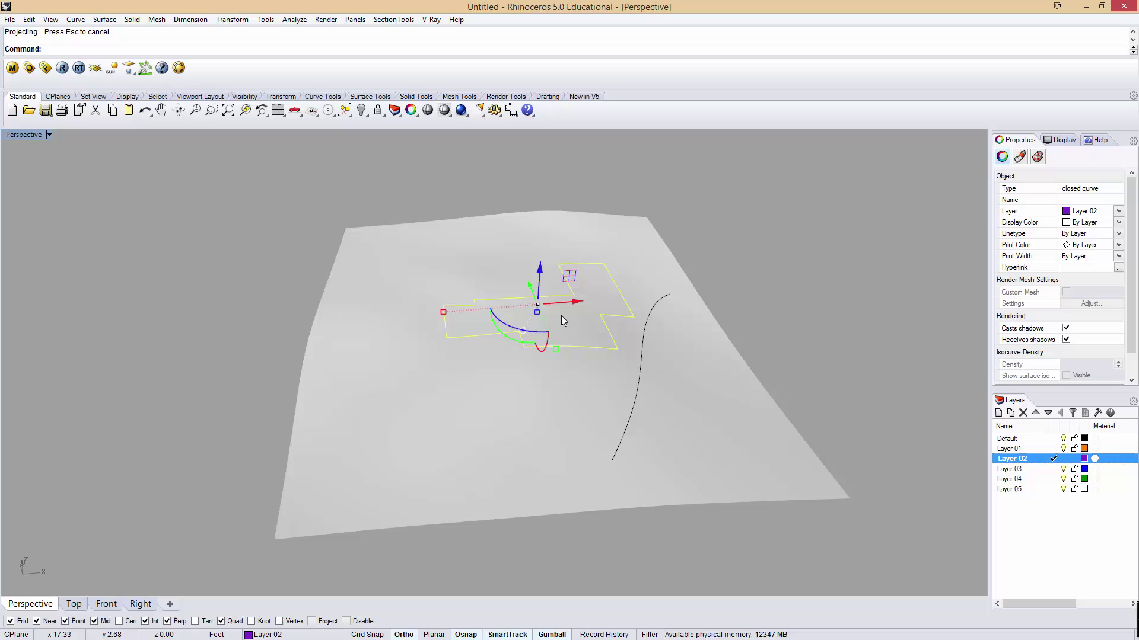
Step: Trim away the part of the terrain surface inside the projected footprint outline and clear the selection
{"action": "key", "text": "Return"}
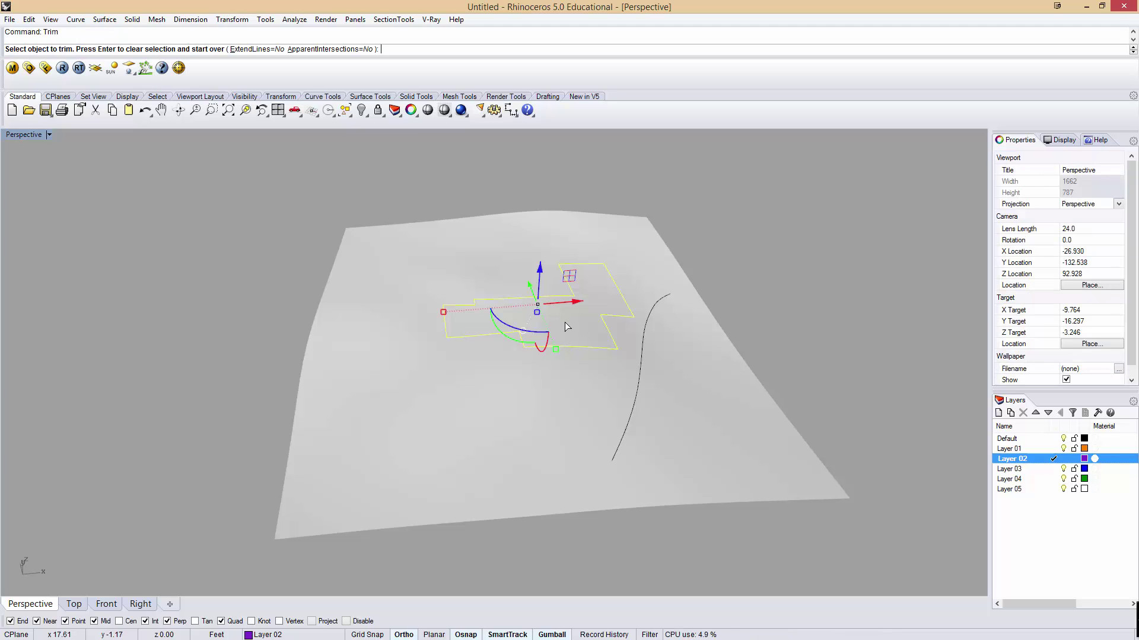
{"action": "left_click", "coordinate": [551, 294]}
{"action": "key", "text": "Return"}
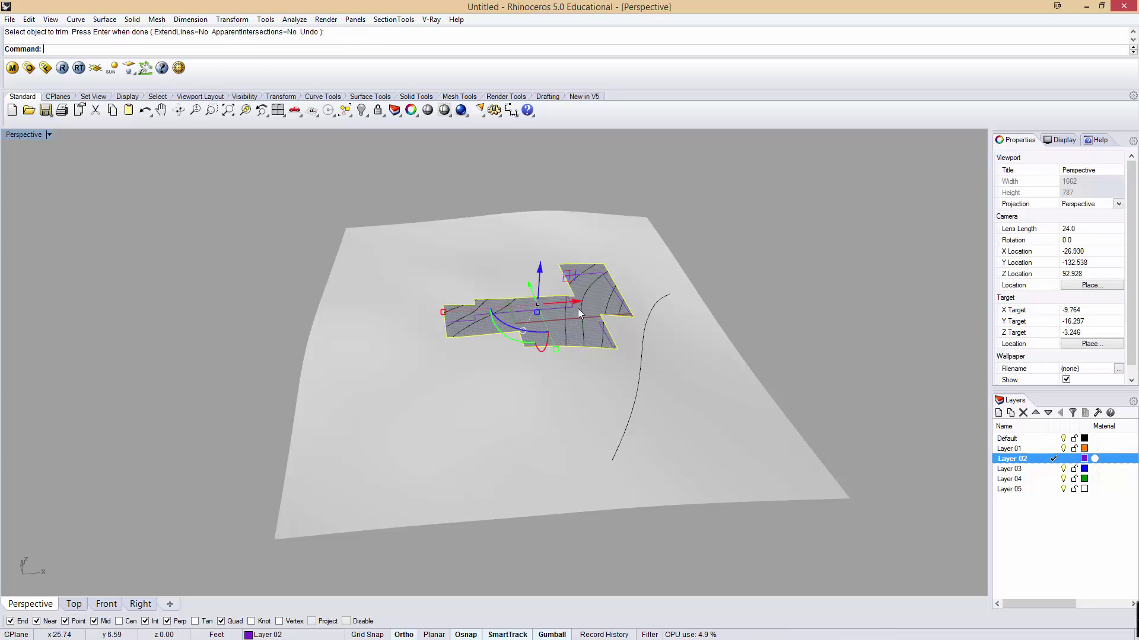
{"action": "key", "text": "Escape"}
Step: Extrude the original building footprint curve vertically into a closed solid about 8.5 ft high and clear the selection
{"action": "right_click_drag", "start_coordinate": [578, 308], "coordinate": [565, 341]}
{"action": "left_click", "coordinate": [540, 303]}
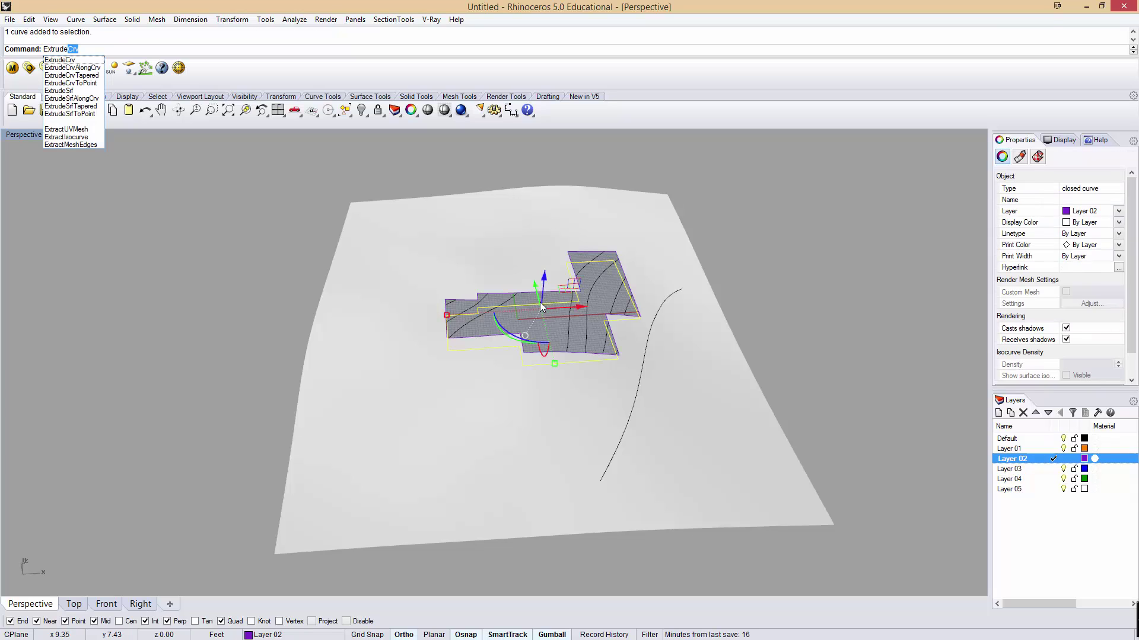
{"action": "key", "text": "Return"}
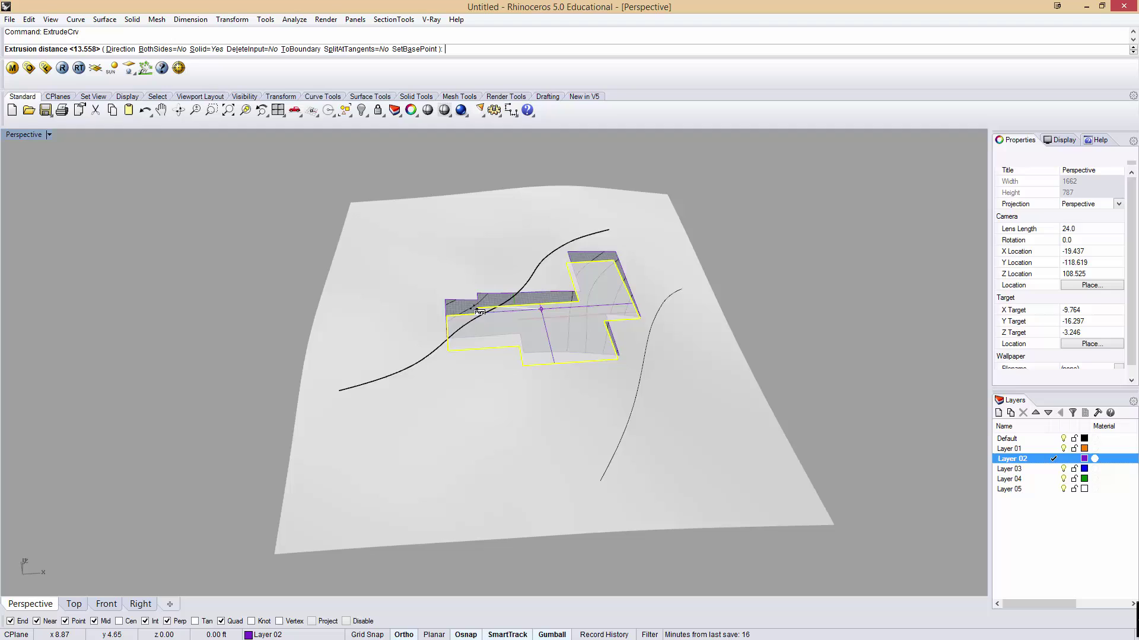
{"action": "mouse_move", "coordinate": [465, 329]}
{"action": "right_mouse_down"}
{"action": "mouse_move", "coordinate": [440, 293]}
{"action": "mouse_move", "coordinate": [334, 289]}
{"action": "mouse_move", "coordinate": [445, 325]}
{"action": "right_mouse_up"}
{"action": "scroll", "coordinate": [440, 293], "scroll_direction": "up", "scroll_amount": 8}
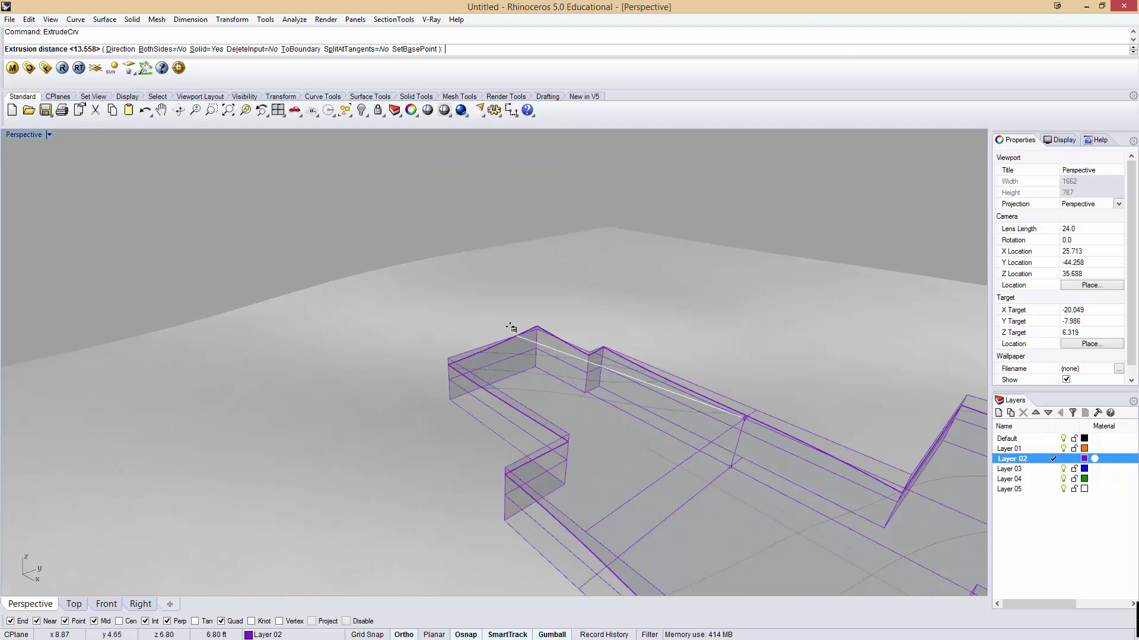
{"action": "left_click", "coordinate": [453, 422]}
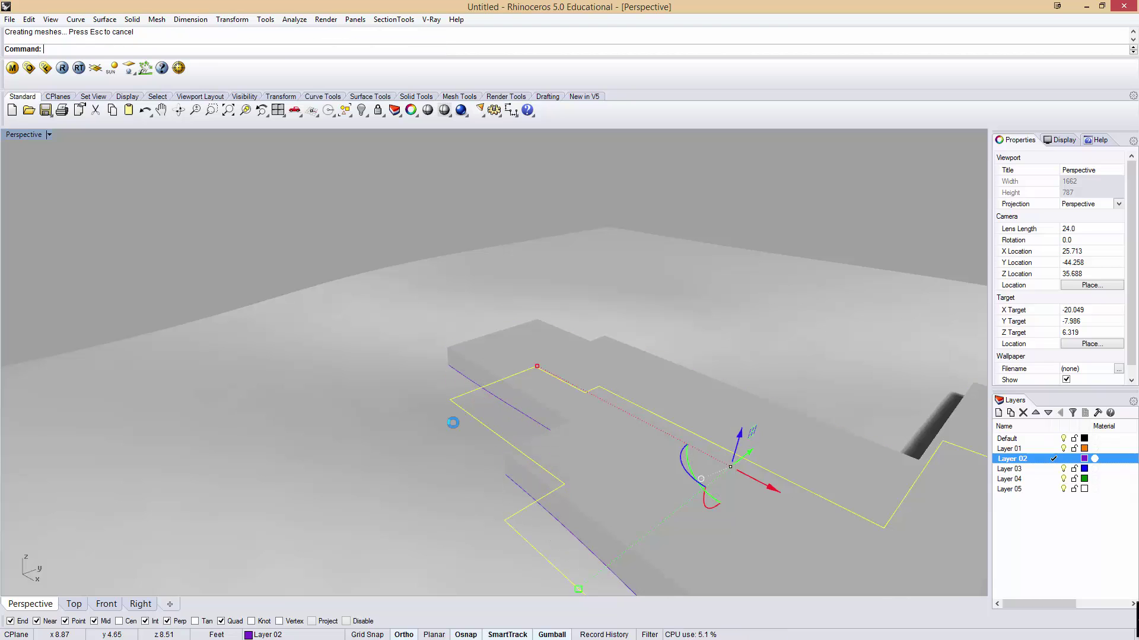
{"action": "left_click", "coordinate": [372, 223]}
Step: Copy the building extrusion vertically with the Vertical option on, placing the duplicate about 20 ft above the original
{"action": "mouse_move", "coordinate": [468, 272]}
{"action": "right_mouse_down"}
{"action": "mouse_move", "coordinate": [713, 311]}
{"action": "mouse_move", "coordinate": [408, 263]}
{"action": "right_mouse_up"}
{"action": "right_click_drag", "start_coordinate": [498, 282], "coordinate": [415, 259]}
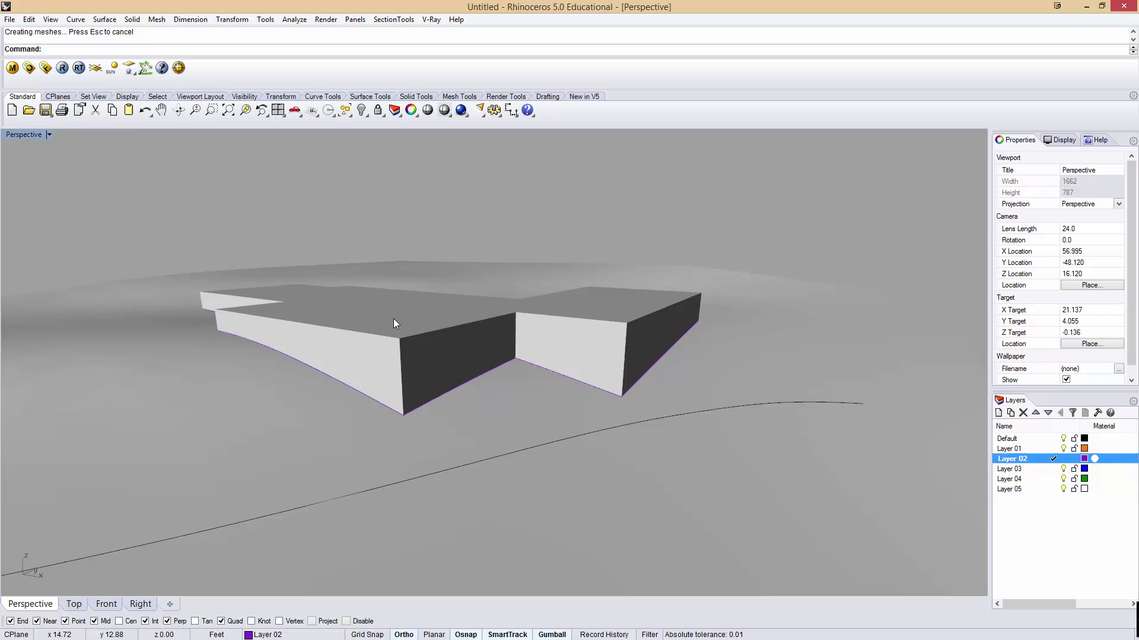
{"action": "right_click_drag", "start_coordinate": [401, 305], "coordinate": [453, 321]}
{"action": "left_click", "coordinate": [465, 326]}
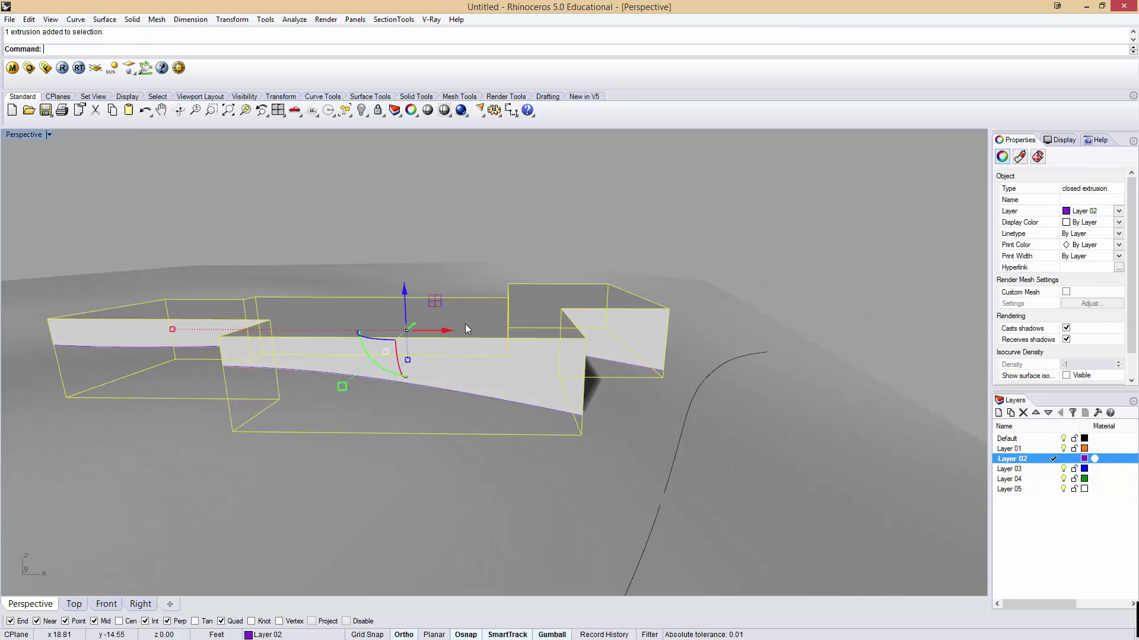
{"action": "type", "text": "copy"}
{"action": "key", "text": "Return"}
{"action": "type", "text": "v"}
{"action": "key", "text": "Return"}
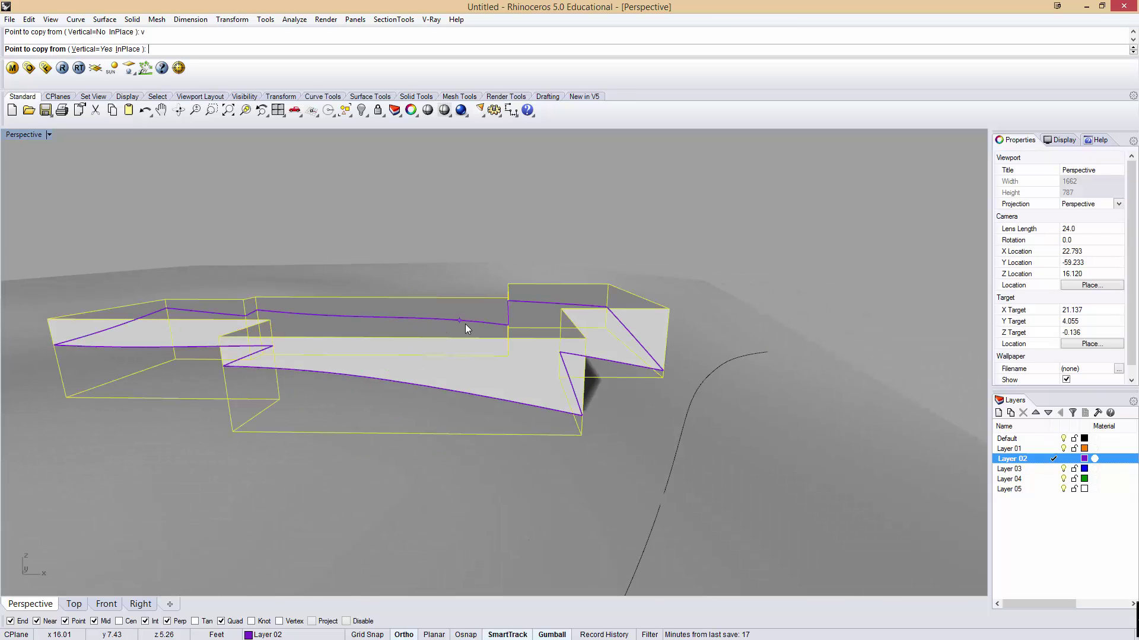
{"action": "left_click", "coordinate": [608, 285]}
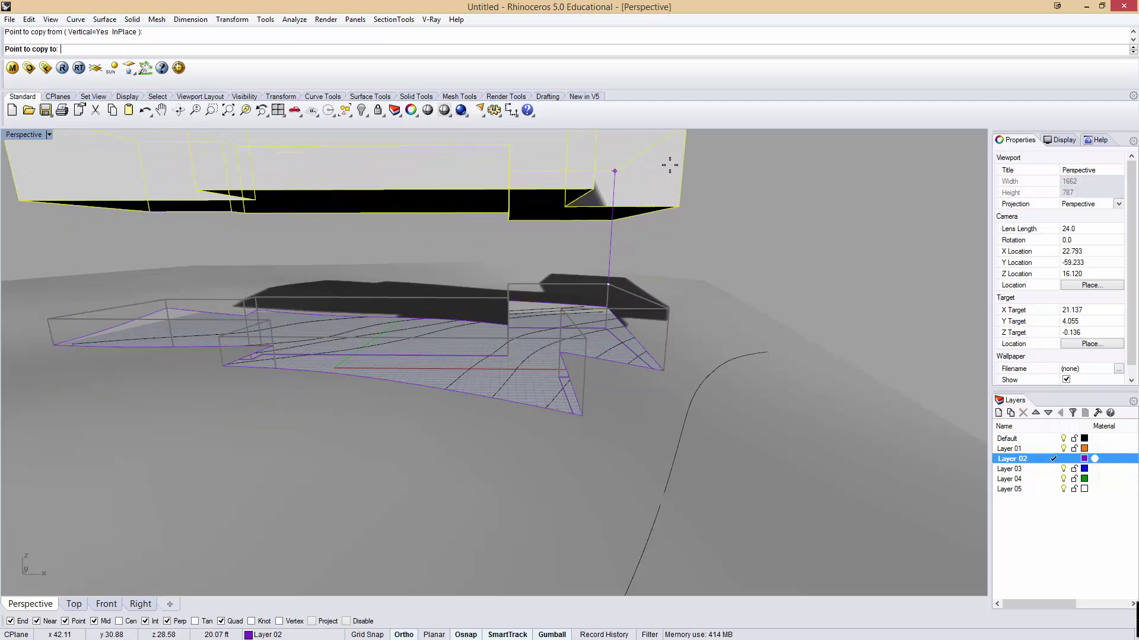
{"action": "left_click", "coordinate": [658, 174]}
Step: Flatten the raised building copy vertically into a thin roof slab and lower it closer to the building below
{"action": "right_click_drag", "start_coordinate": [654, 171], "coordinate": [497, 206]}
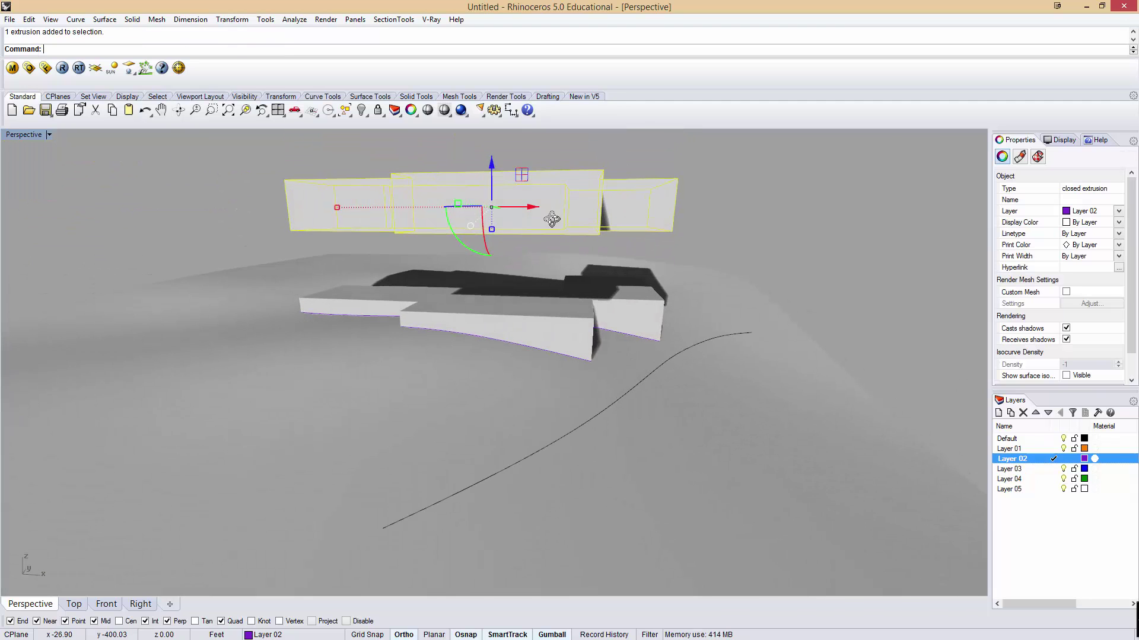
{"action": "left_click_drag", "start_coordinate": [492, 229], "coordinate": [494, 212]}
{"action": "left_click_drag", "start_coordinate": [492, 167], "coordinate": [484, 209]}
Step: Examine how the building solid and roof slab sit on the trimmed terrain, selecting the base extrusion and terrain surface
{"action": "right_click_drag", "start_coordinate": [778, 168], "coordinate": [574, 326]}
{"action": "left_click", "coordinate": [384, 354]}
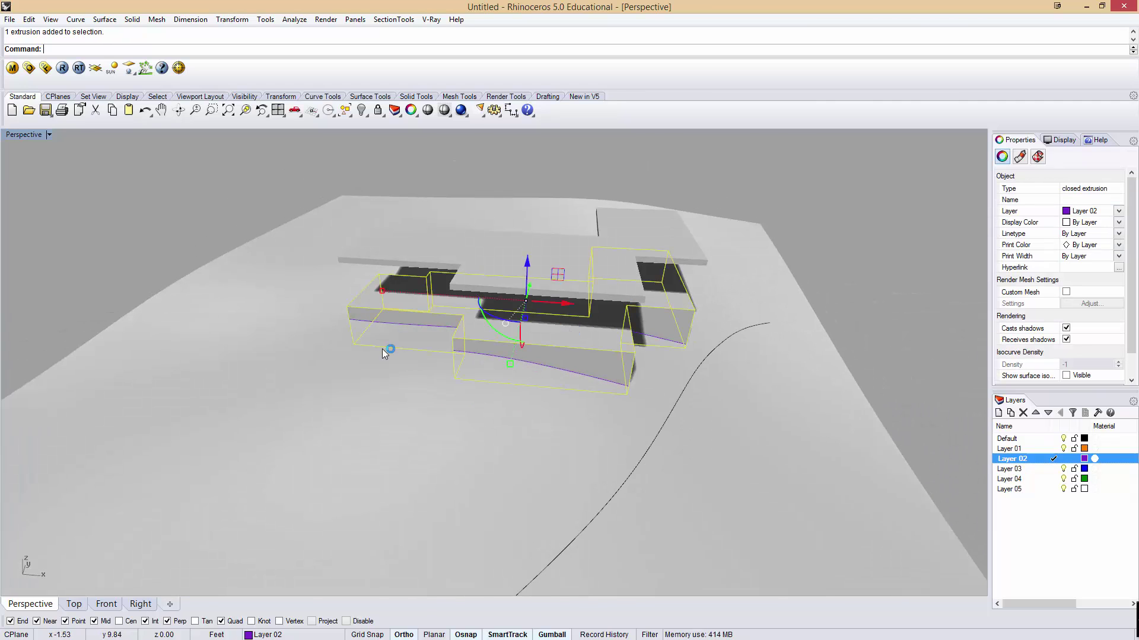
{"action": "right_click_drag", "start_coordinate": [422, 331], "coordinate": [498, 312]}
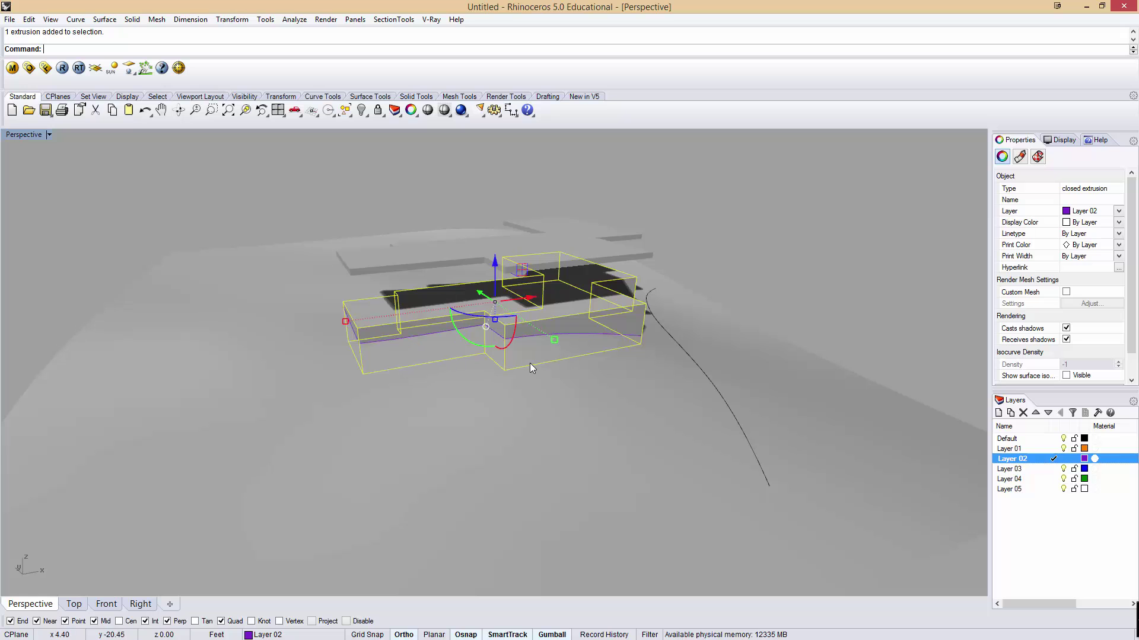
{"action": "right_click_drag", "start_coordinate": [529, 368], "coordinate": [602, 379]}
{"action": "left_click", "coordinate": [532, 419]}
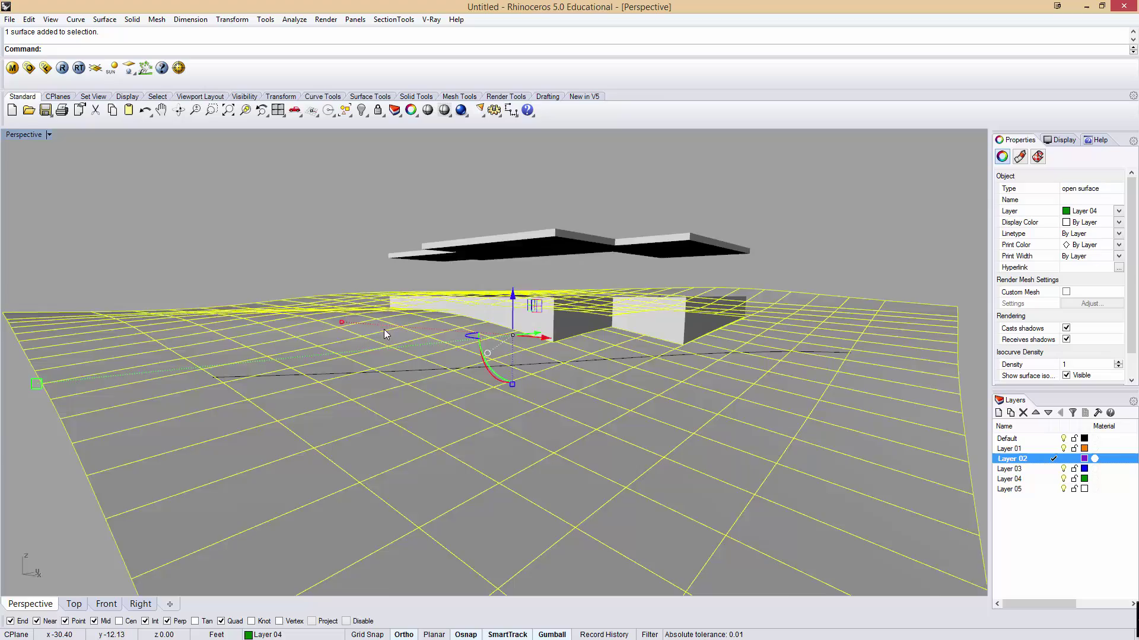
{"action": "right_click_drag", "start_coordinate": [384, 329], "coordinate": [478, 339]}
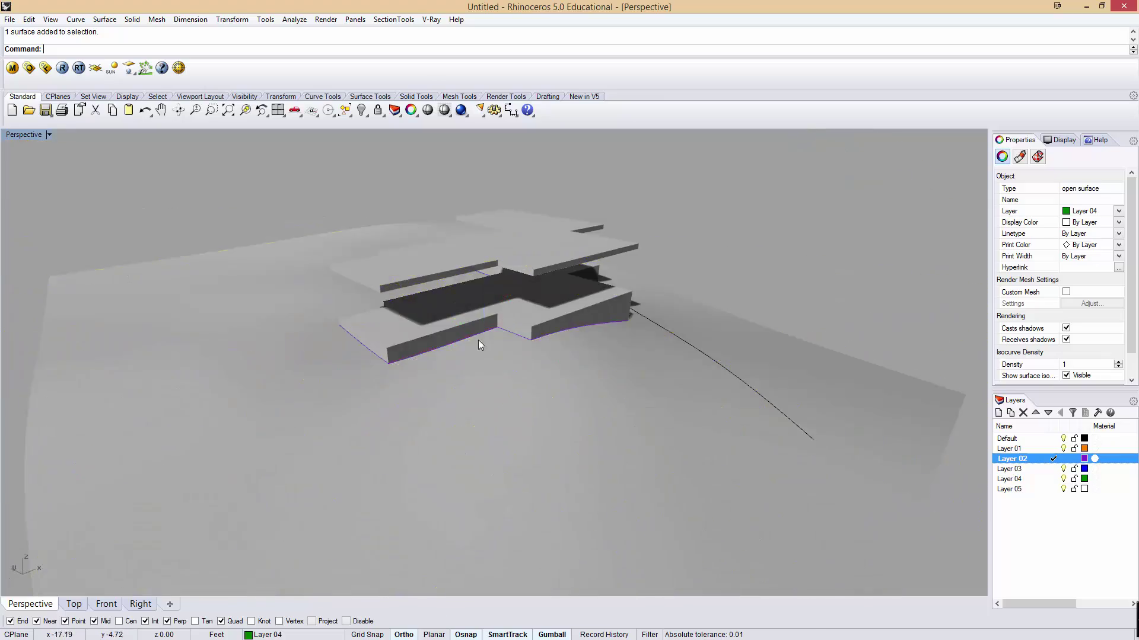